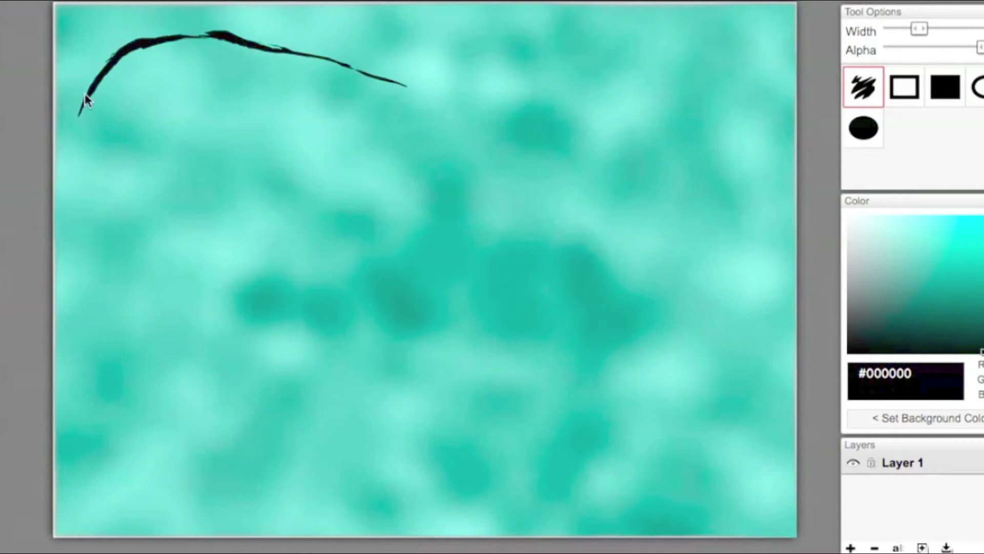
Step: Outline the whale's rounded head with black brush strokes, curving from the top around the snout and along the underside
mouse_move(85, 94)
mouse_down()
mouse_move(147, 43)
mouse_move(213, 46)
mouse_up()
mouse_move(84, 96)
mouse_down()
mouse_move(79, 209)
mouse_move(123, 268)
mouse_move(152, 281)
mouse_up()
mouse_move(81, 146)
mouse_down()
mouse_move(103, 253)
mouse_move(296, 307)
mouse_up()
drag(95, 252, 354, 336)
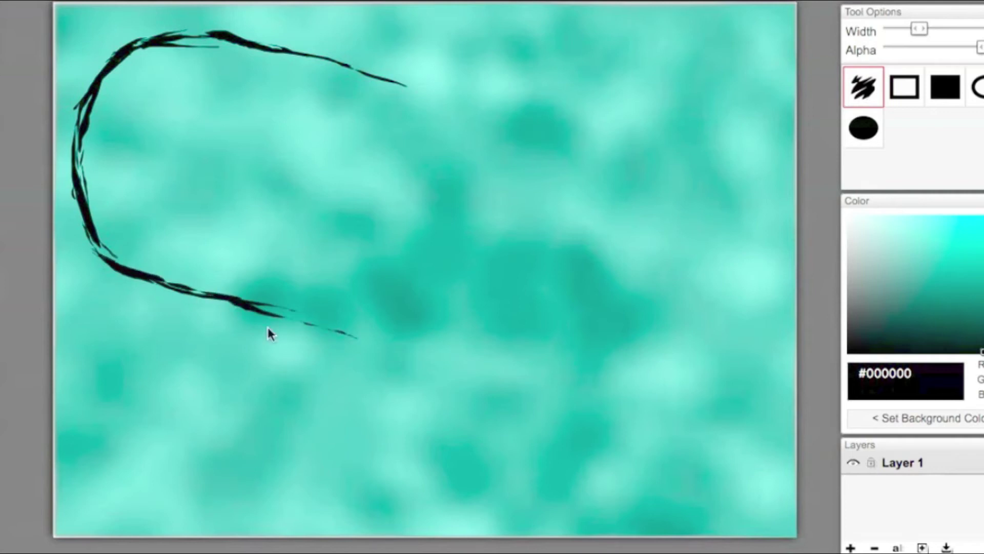
Step: Extend the whale's mouth line toward the belly and sketch the narrow lower jaw beneath it in black
drag(259, 307, 442, 327)
mouse_move(372, 325)
mouse_down()
mouse_move(486, 342)
mouse_move(181, 310)
mouse_move(168, 318)
mouse_move(168, 306)
mouse_move(446, 377)
mouse_move(188, 326)
mouse_move(218, 347)
mouse_move(196, 312)
mouse_move(166, 306)
mouse_move(405, 360)
mouse_move(278, 343)
mouse_move(193, 325)
mouse_move(463, 365)
mouse_up()
key(ctrl+z)
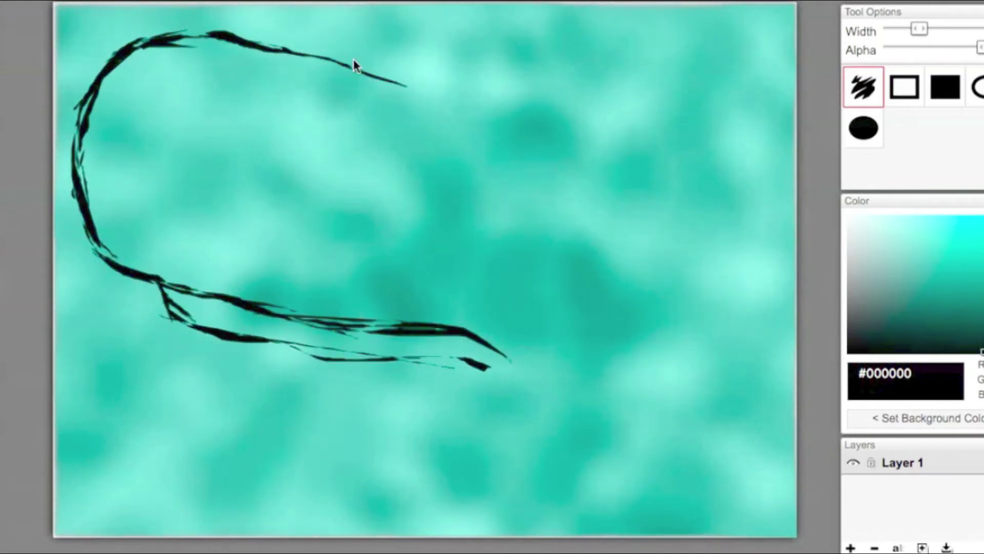
Step: Lengthen the back and belly lines toward the tail and sketch the front edge of the side fin in black
mouse_move(353, 59)
mouse_down()
mouse_move(531, 153)
mouse_move(408, 94)
mouse_move(468, 104)
mouse_move(401, 81)
mouse_move(533, 143)
mouse_move(464, 118)
mouse_up()
mouse_move(484, 359)
mouse_down()
mouse_move(531, 367)
mouse_move(510, 357)
mouse_move(625, 439)
mouse_move(542, 374)
mouse_up()
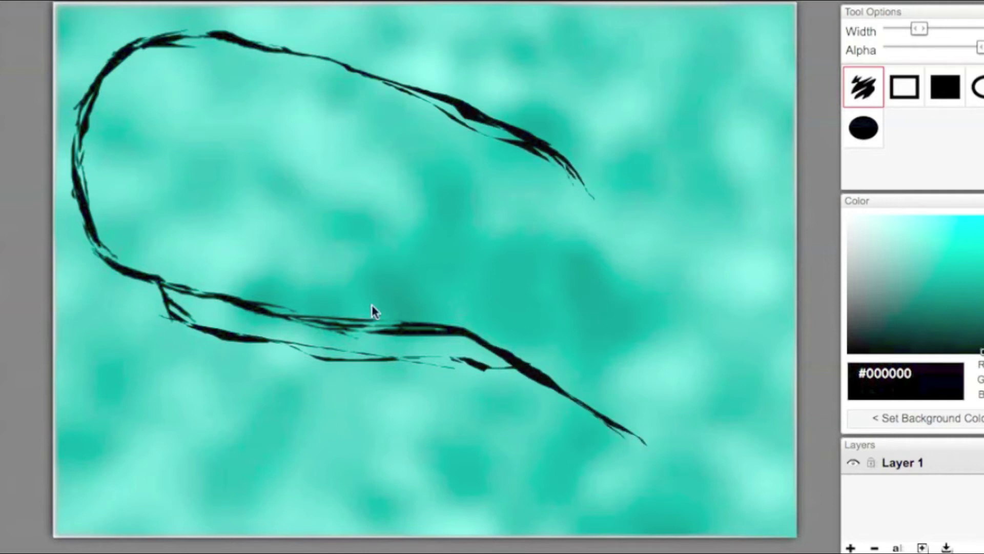
drag(501, 314, 523, 444)
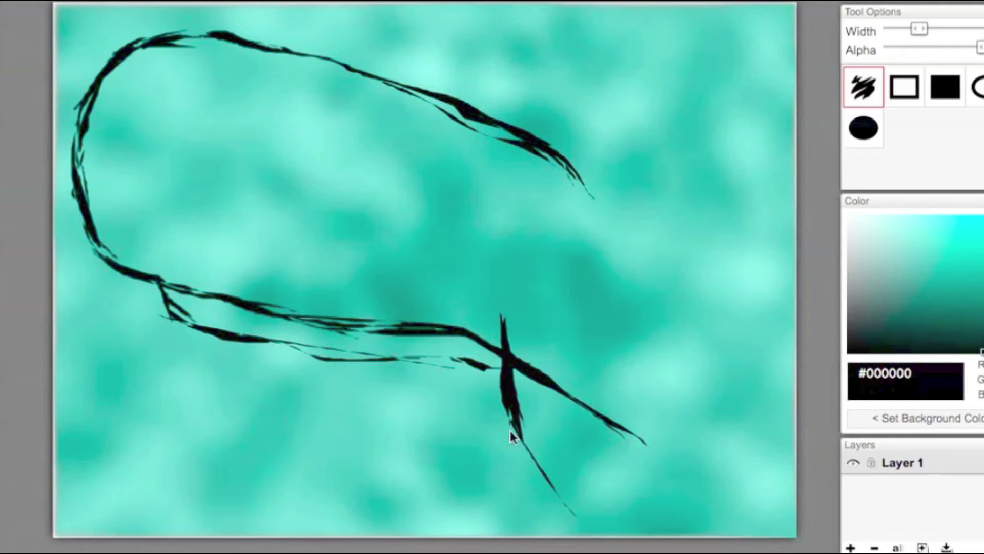
mouse_move(528, 319)
mouse_down()
mouse_move(534, 468)
mouse_move(571, 510)
mouse_up()
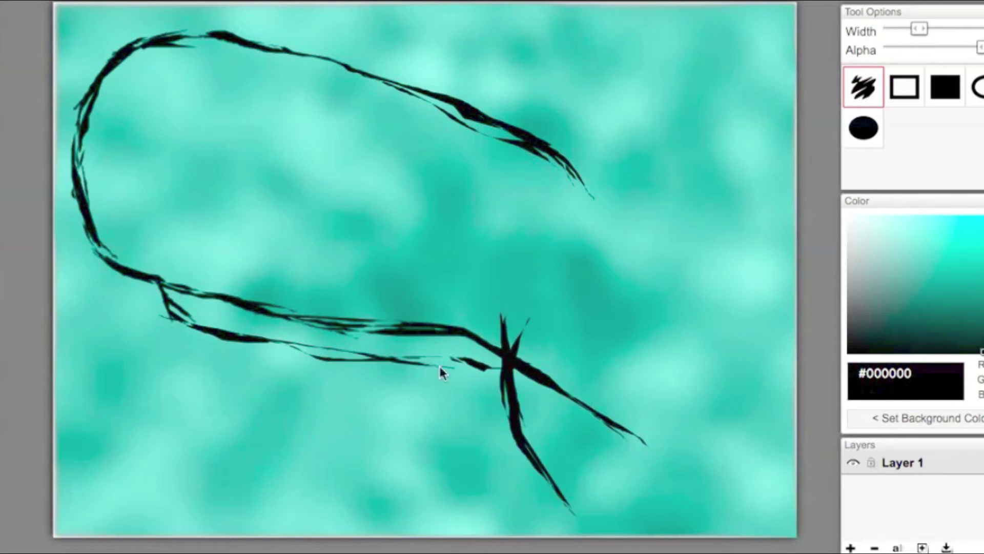
drag(439, 366, 303, 343)
Step: Close the body outline at the canvas's lower edge near the tail and add a small black eye on the head
mouse_move(543, 152)
mouse_down()
mouse_move(700, 310)
mouse_move(719, 358)
mouse_move(580, 185)
mouse_move(704, 312)
mouse_move(730, 421)
mouse_up()
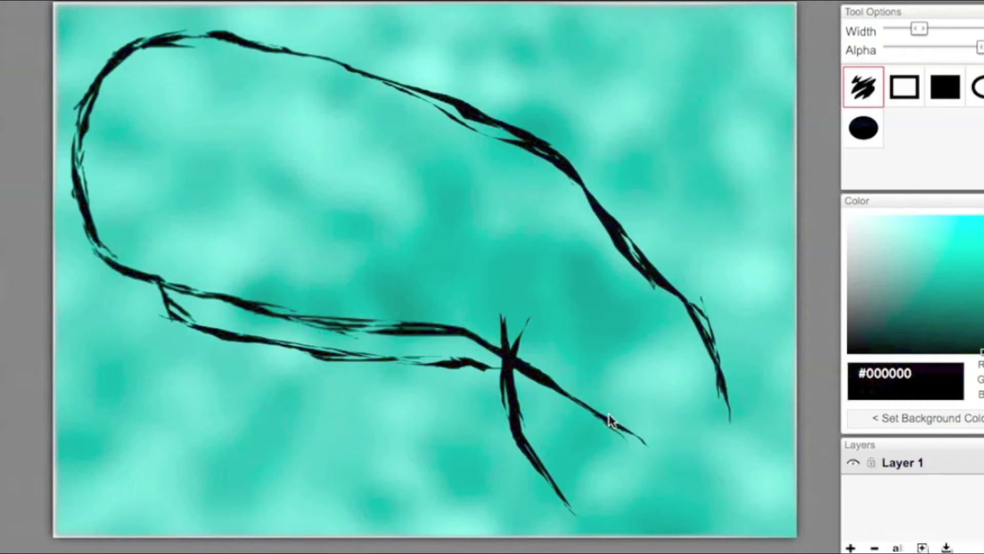
mouse_move(610, 420)
mouse_down()
mouse_move(673, 462)
mouse_move(653, 447)
mouse_move(681, 501)
mouse_up()
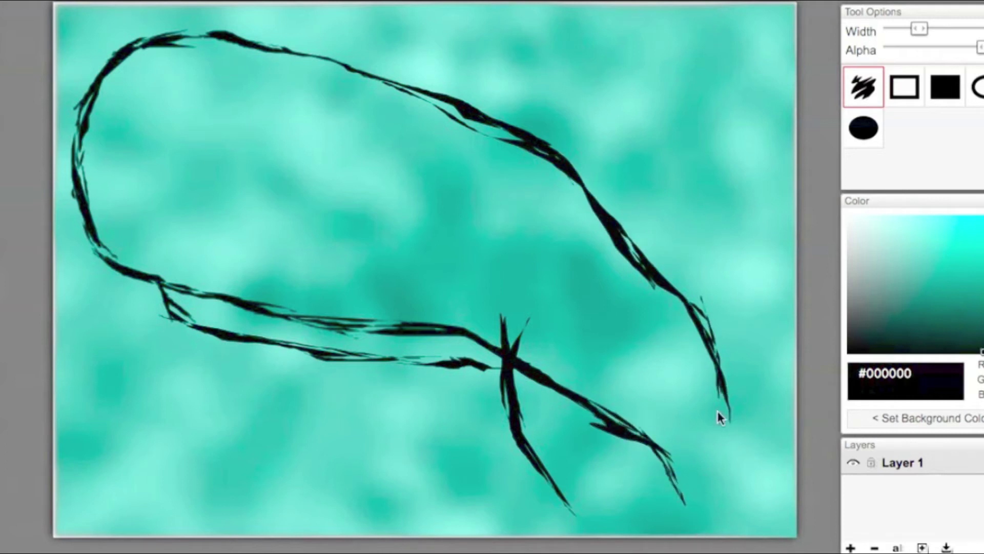
mouse_move(722, 387)
mouse_down()
mouse_move(716, 466)
mouse_move(684, 510)
mouse_move(670, 475)
mouse_move(701, 536)
mouse_up()
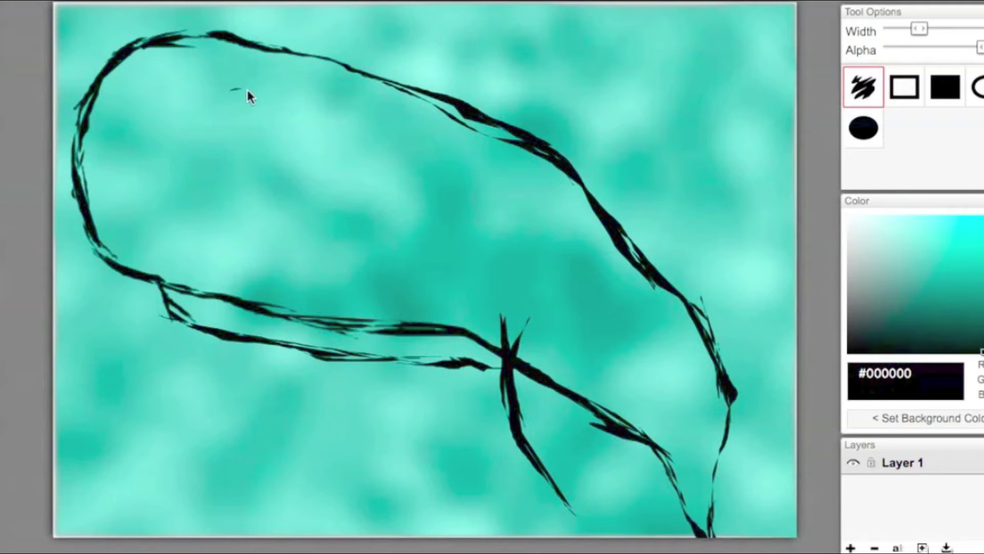
Step: Complete the pointed side fin's outline and cover the black lines inside it with teal sampled from the background
mouse_move(587, 362)
mouse_down()
mouse_move(567, 394)
mouse_move(574, 522)
mouse_move(499, 423)
mouse_move(502, 339)
mouse_move(550, 458)
mouse_move(558, 381)
mouse_move(554, 488)
mouse_move(503, 398)
mouse_up()
key(ctrl+z)
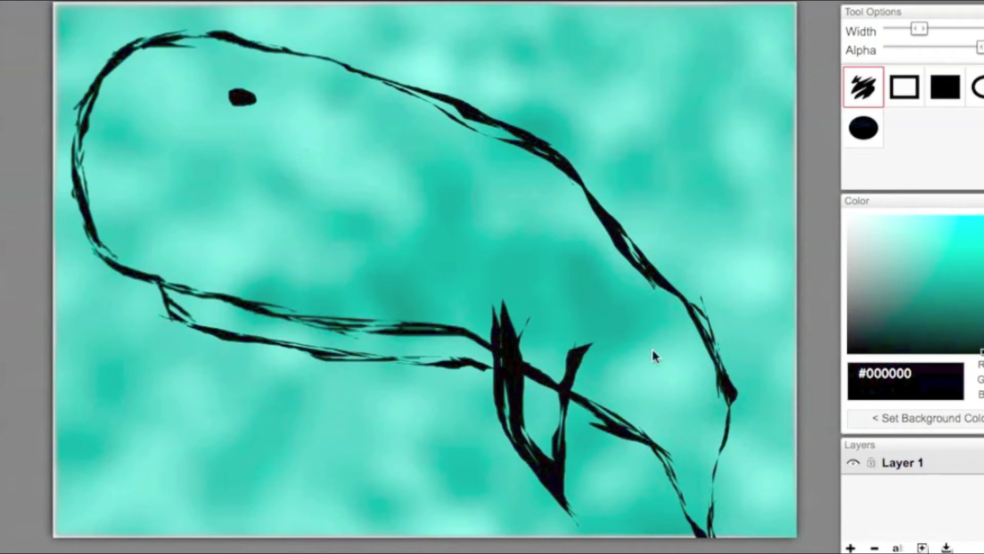
alt+click(562, 352)
mouse_move(510, 333)
mouse_down()
mouse_move(503, 391)
mouse_move(575, 332)
mouse_move(565, 345)
mouse_up()
mouse_move(502, 292)
mouse_down()
mouse_move(545, 494)
mouse_move(556, 417)
mouse_move(539, 378)
mouse_up()
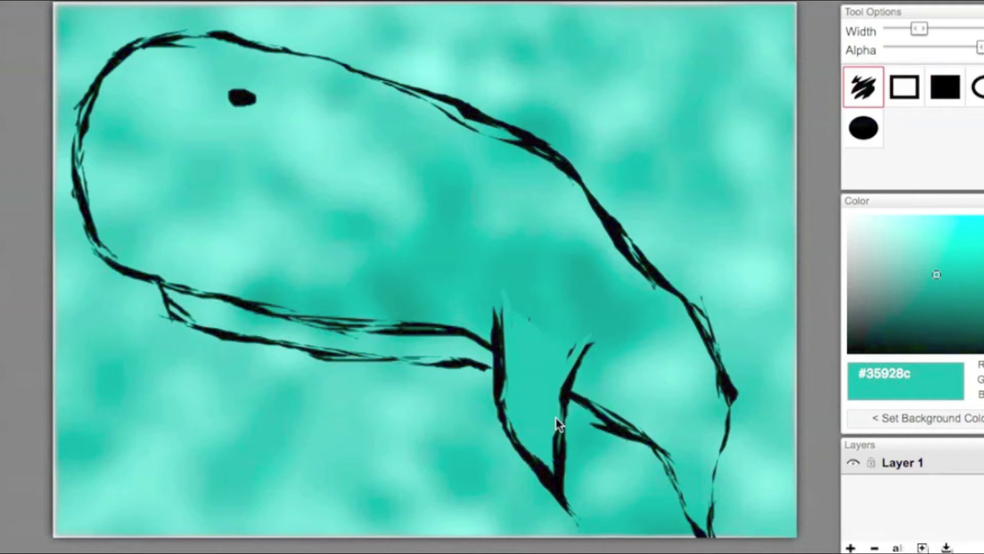
mouse_move(559, 424)
mouse_down()
mouse_move(555, 397)
mouse_move(557, 486)
mouse_move(514, 437)
mouse_move(542, 342)
mouse_up()
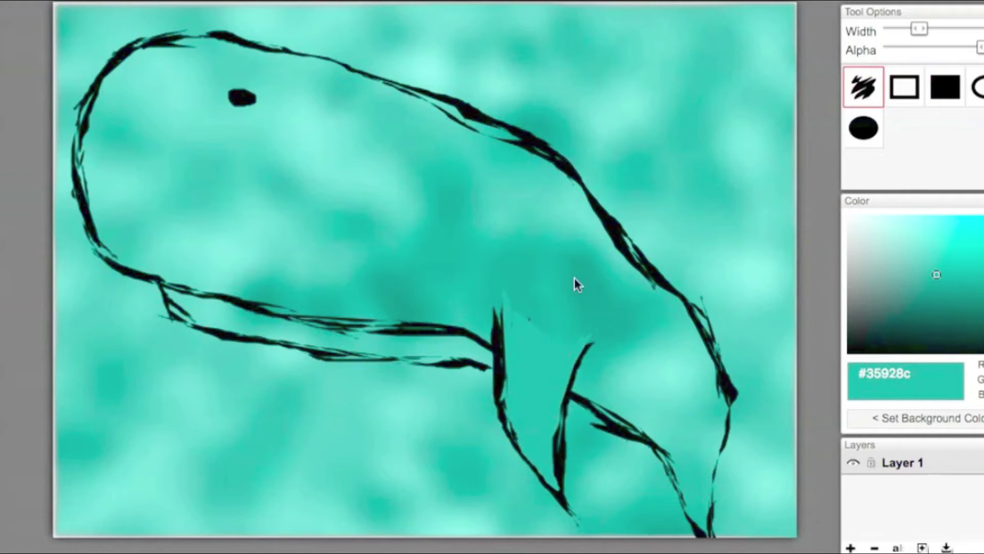
Step: Sample the teal #38928b and brush over the stray marks and rough edge above the fin
key(i)
click(597, 405)
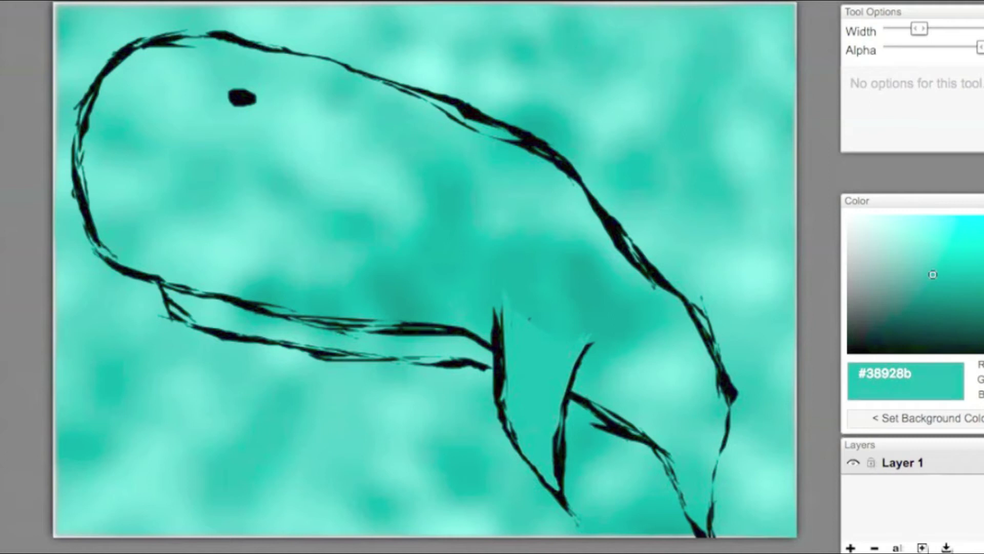
key(b)
drag(589, 317, 498, 293)
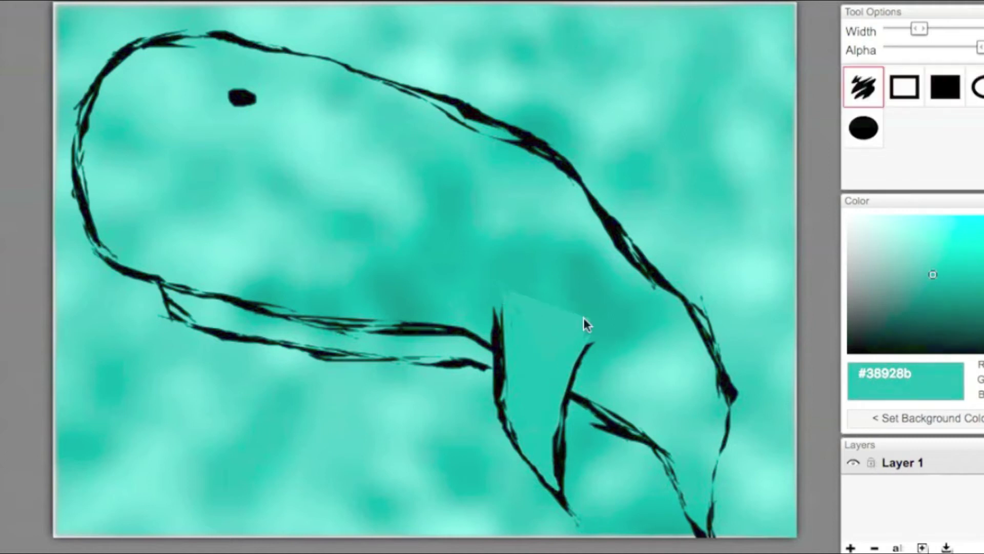
drag(583, 317, 513, 300)
Step: Blur the painted patch above the fin into the background using a reduced tool width
key(r)
drag(607, 337, 505, 270)
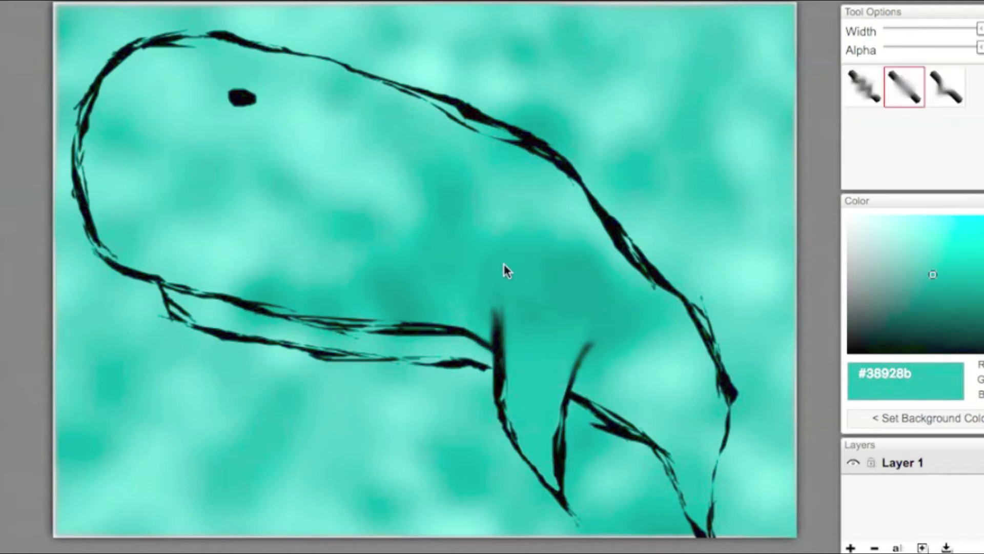
key(ctrl+z)
click(939, 28)
mouse_move(505, 323)
mouse_down()
mouse_move(580, 295)
mouse_move(565, 331)
mouse_up()
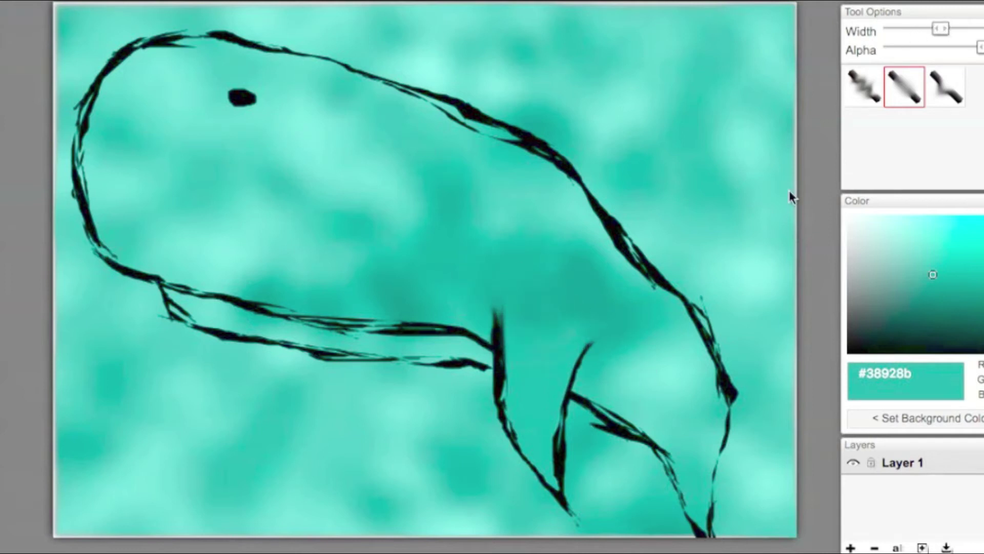
Step: Paint a white rim around the whale's eye and enlarge the black pupil inside it, with reduced opacity
mouse_move(900, 293)
mouse_down()
mouse_move(915, 234)
mouse_move(848, 215)
mouse_up()
key(s)
mouse_move(233, 94)
mouse_down()
mouse_move(208, 91)
mouse_move(230, 89)
mouse_move(219, 82)
mouse_move(226, 112)
mouse_move(216, 92)
mouse_move(227, 117)
mouse_move(263, 95)
mouse_move(226, 88)
mouse_up()
click(982, 352)
key(ctrl+z)
key(ctrl+z)
key(ctrl+z)
click(936, 47)
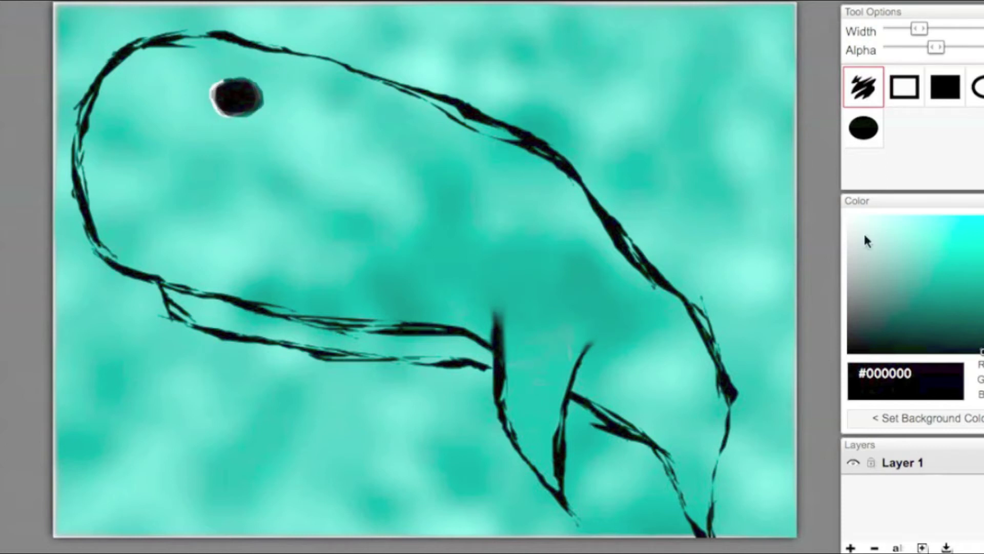
Step: Shade the underside of the head and the belly behind the fin with semi-transparent dark blue #21213f
click(982, 261)
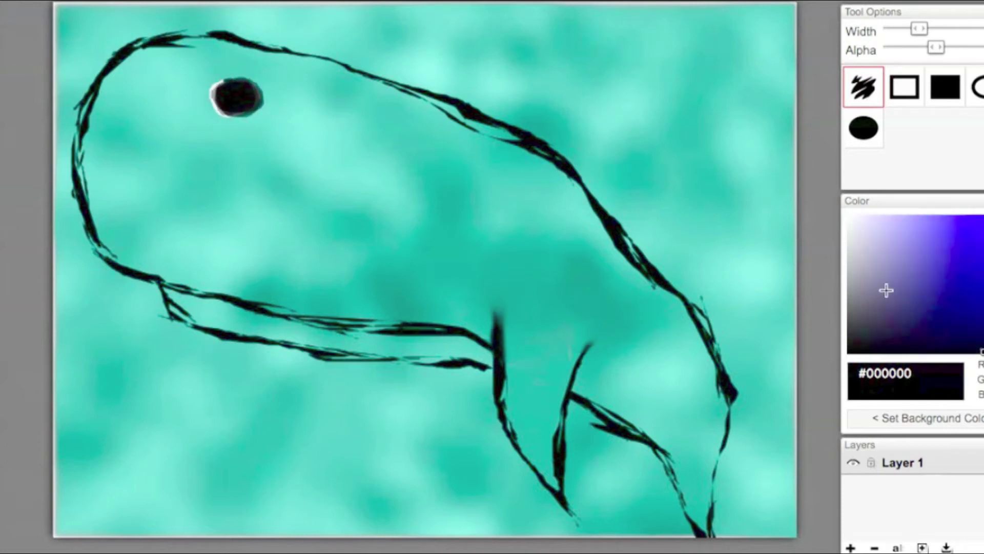
drag(949, 312, 914, 319)
click(962, 47)
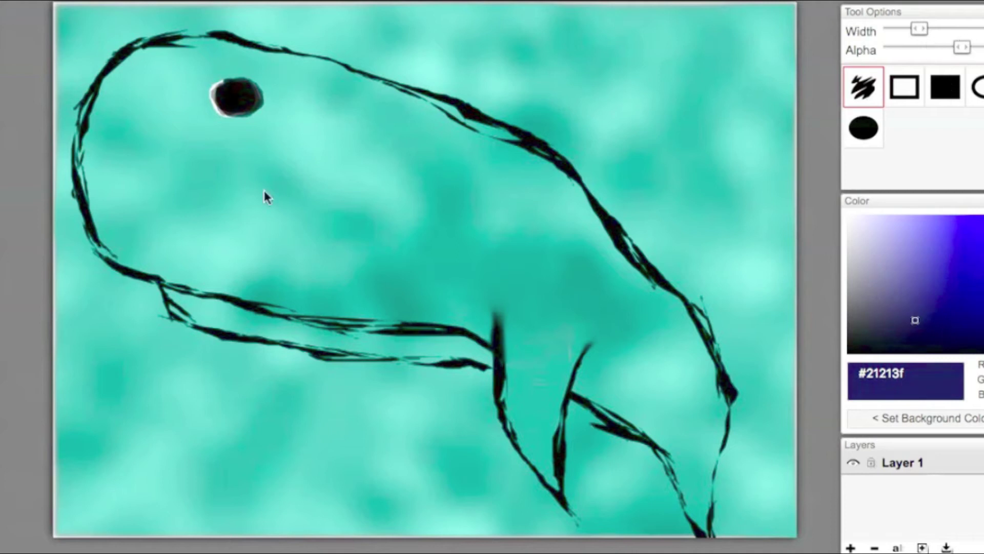
mouse_move(95, 236)
mouse_down()
mouse_move(494, 347)
mouse_move(138, 237)
mouse_move(82, 176)
mouse_up()
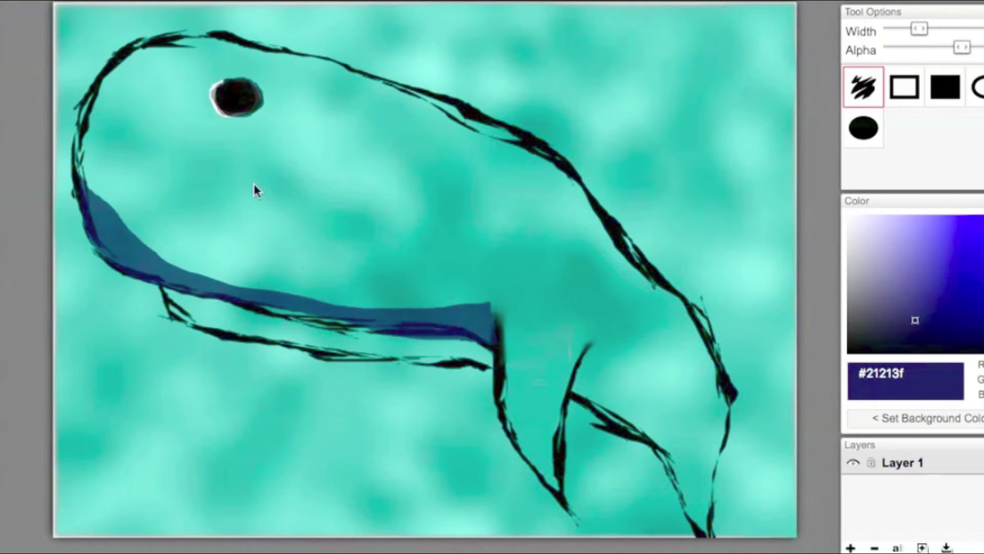
drag(589, 363, 695, 526)
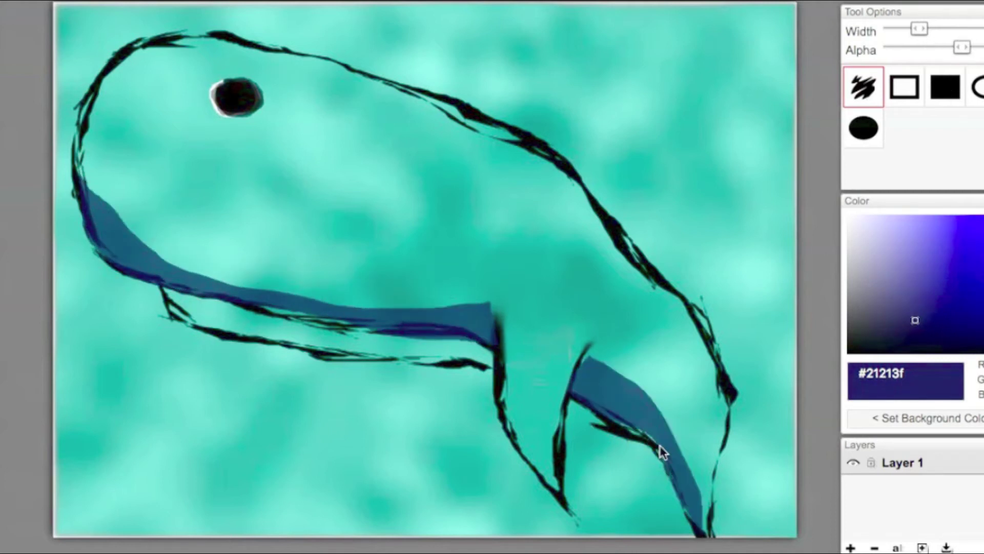
Step: Lower the brush opacity and fill the lower jaw and side fin with translucent dark blue #21213f
click(934, 47)
mouse_move(186, 305)
mouse_down()
mouse_move(477, 345)
mouse_move(348, 361)
mouse_move(174, 315)
mouse_move(410, 309)
mouse_up()
mouse_move(496, 306)
mouse_down()
mouse_move(567, 509)
mouse_move(544, 345)
mouse_move(586, 333)
mouse_up()
mouse_move(128, 185)
mouse_down()
mouse_move(458, 317)
mouse_move(161, 263)
mouse_move(73, 147)
mouse_up()
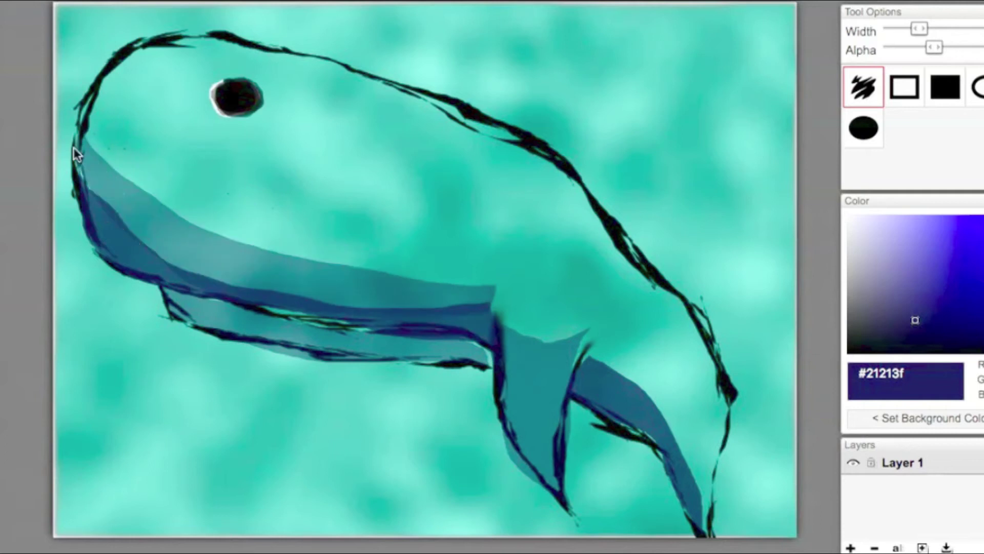
mouse_move(594, 316)
mouse_down()
mouse_move(702, 425)
mouse_move(564, 350)
mouse_up()
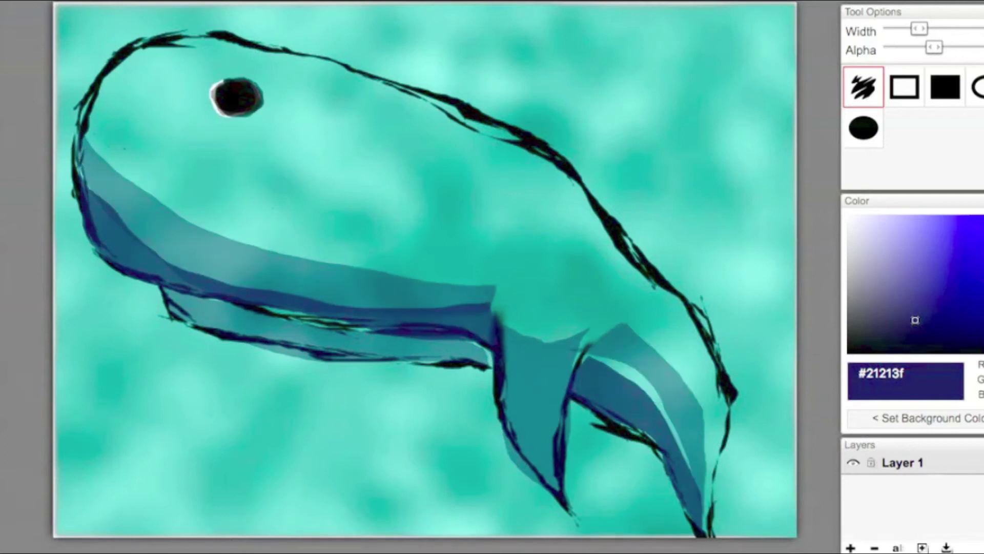
key(super+z)
key(super+z)
Step: Add translucent #21213f shading around the eye and narrow bands above the existing shadows on the head and tail
mouse_move(451, 306)
mouse_down()
mouse_move(257, 303)
mouse_move(90, 101)
mouse_move(277, 292)
mouse_move(390, 297)
mouse_up()
mouse_move(246, 73)
mouse_down()
mouse_move(199, 90)
mouse_move(257, 128)
mouse_up()
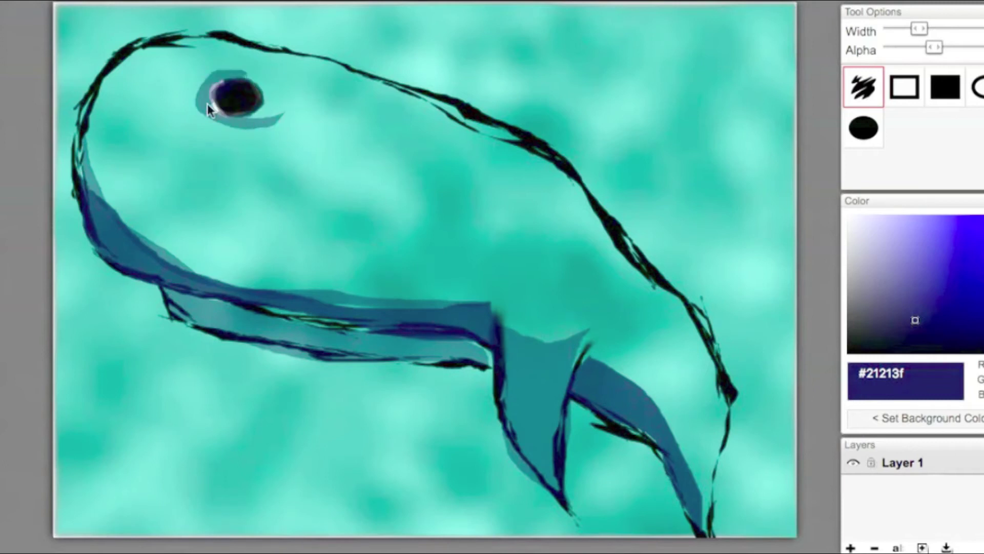
drag(256, 287, 115, 216)
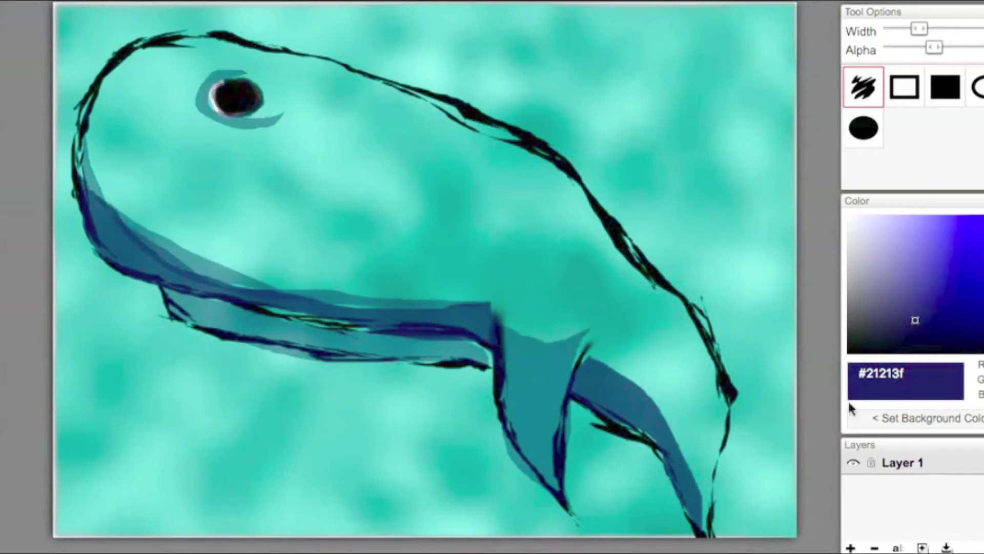
mouse_move(588, 350)
mouse_down()
mouse_move(706, 537)
mouse_move(573, 363)
mouse_up()
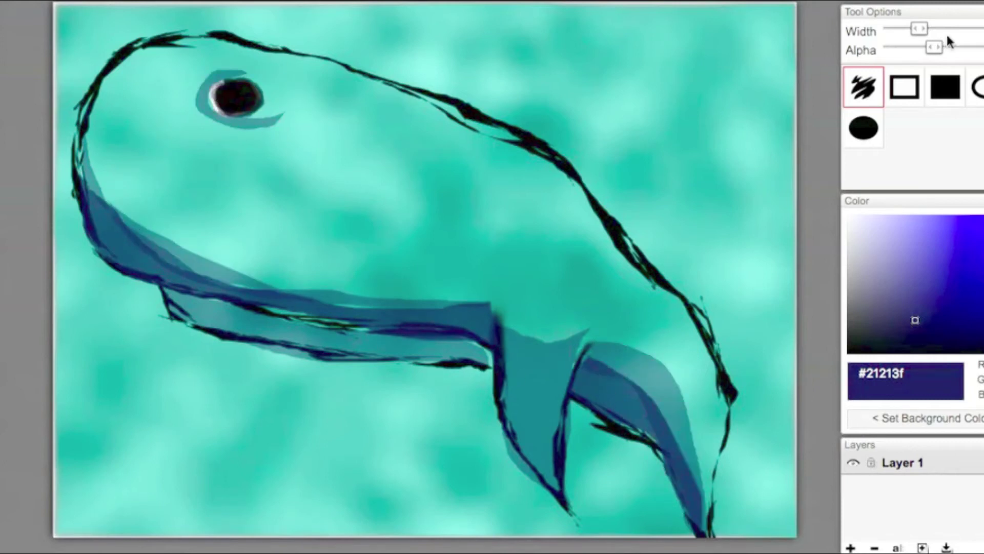
Step: Reduce the opacity further, darken the area above the fin, and layer lighter #444576 bands along the head and tail
drag(917, 49, 915, 48)
mouse_move(598, 321)
mouse_down()
mouse_move(501, 323)
mouse_move(603, 321)
mouse_up()
click(907, 290)
mouse_move(479, 302)
mouse_down()
mouse_move(180, 262)
mouse_move(99, 151)
mouse_move(327, 294)
mouse_up()
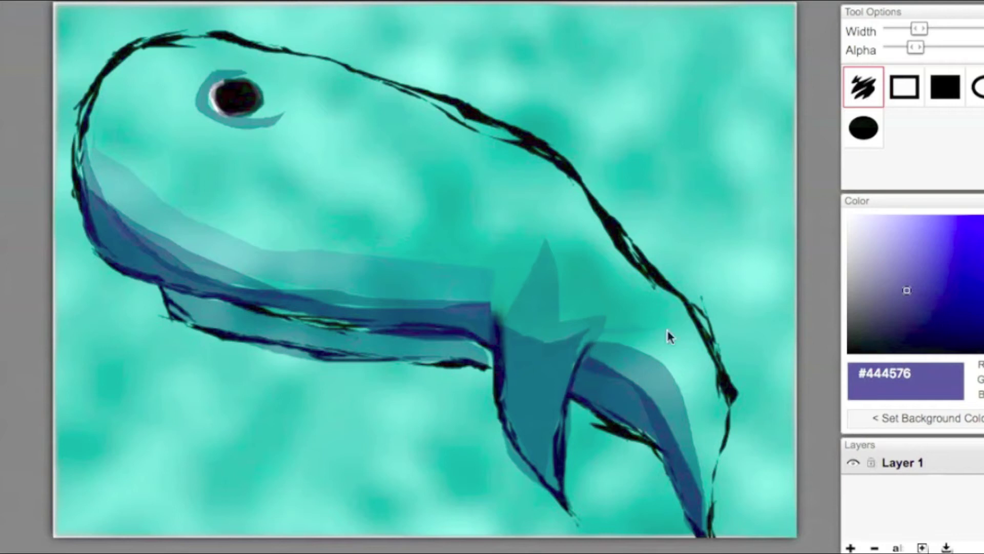
drag(667, 331, 651, 375)
Step: Paint a slightly more opaque #5d5f9f band inside the body outline, around the snout and along the back
click(905, 268)
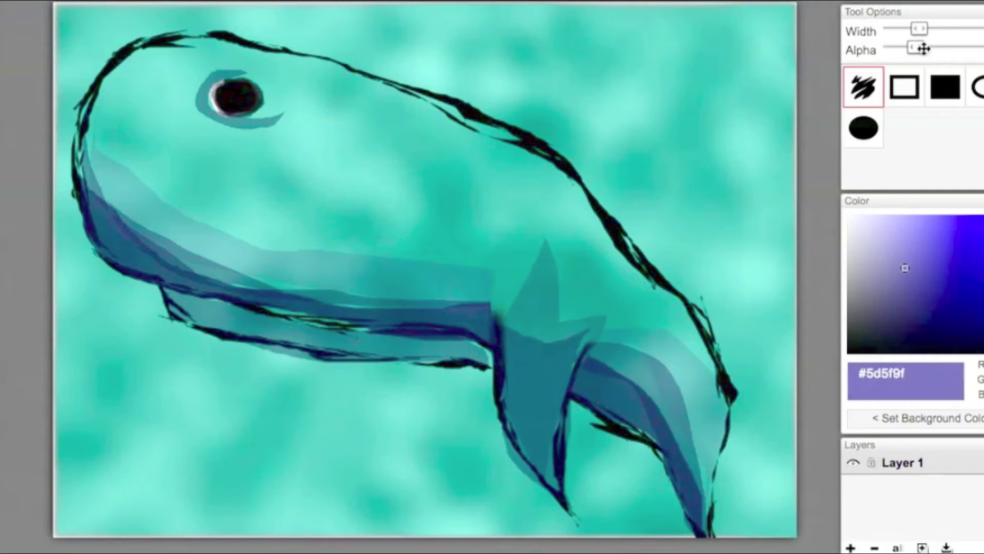
drag(917, 47, 925, 48)
mouse_move(125, 46)
mouse_down()
mouse_move(101, 173)
mouse_move(323, 266)
mouse_move(239, 211)
mouse_move(193, 65)
mouse_move(572, 175)
mouse_move(682, 309)
mouse_move(728, 431)
mouse_up()
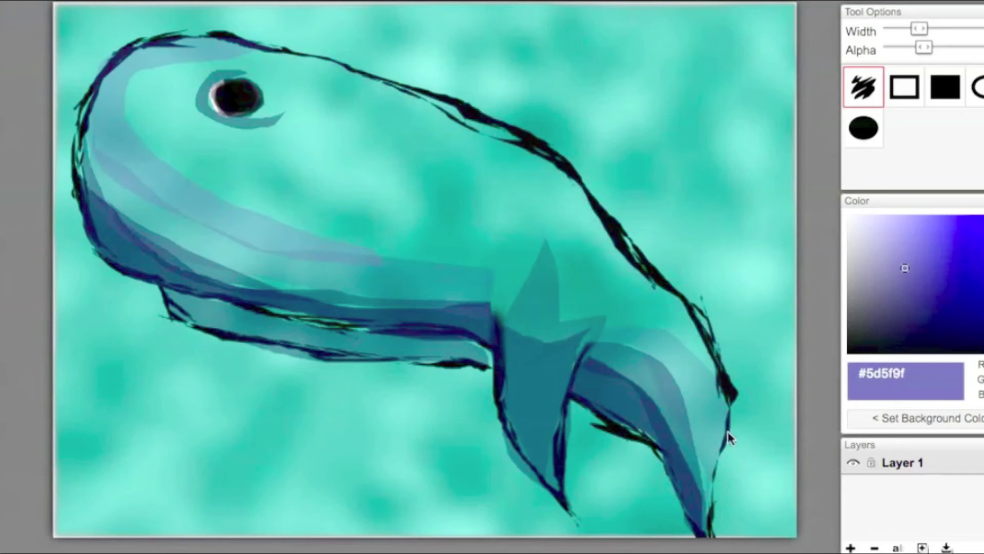
Step: Fill the whale's remaining body area with translucent light purple #7375c4, leaving only the surroundings of the eye lighter
click(905, 248)
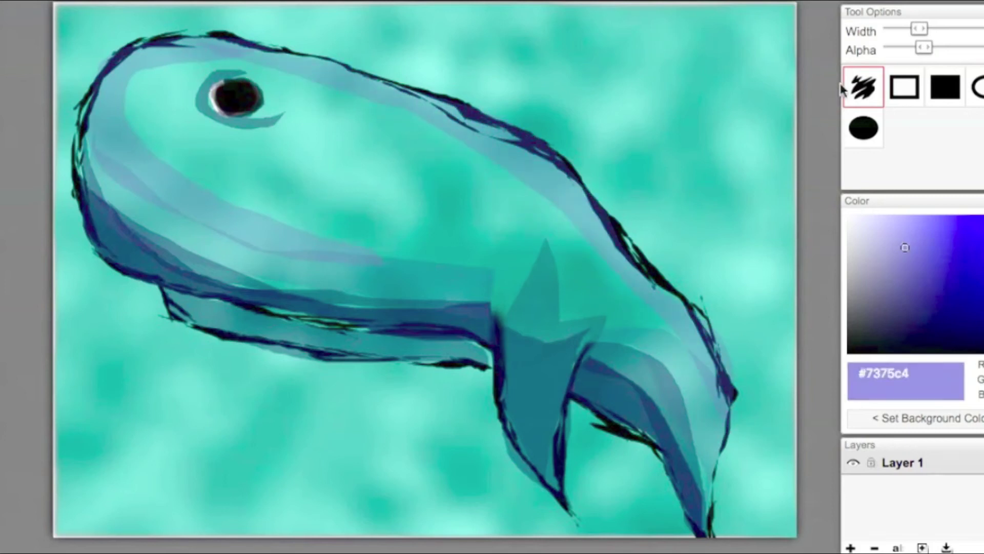
mouse_move(516, 200)
mouse_down()
mouse_move(516, 343)
mouse_move(161, 160)
mouse_move(215, 42)
mouse_up()
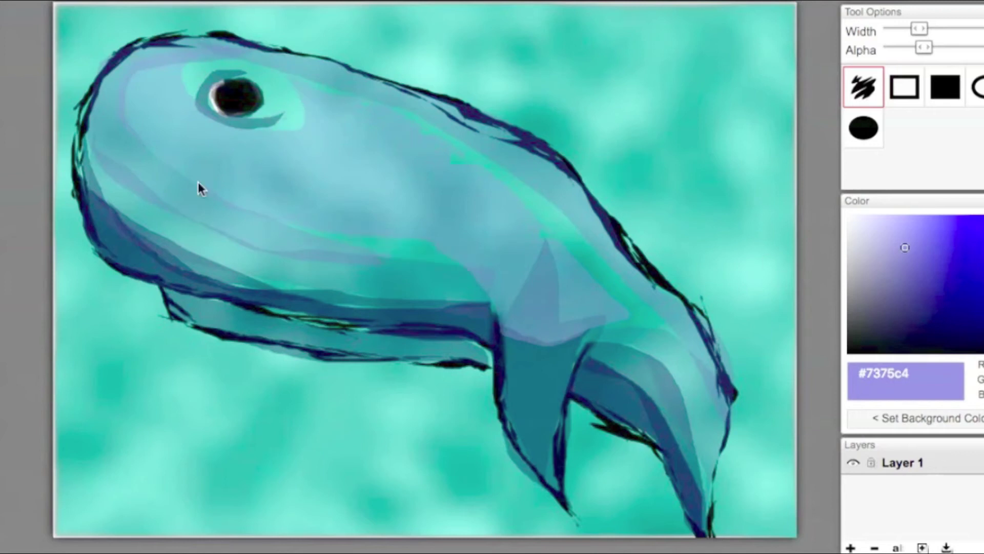
mouse_move(198, 181)
mouse_down()
mouse_move(381, 113)
mouse_move(501, 164)
mouse_move(593, 281)
mouse_up()
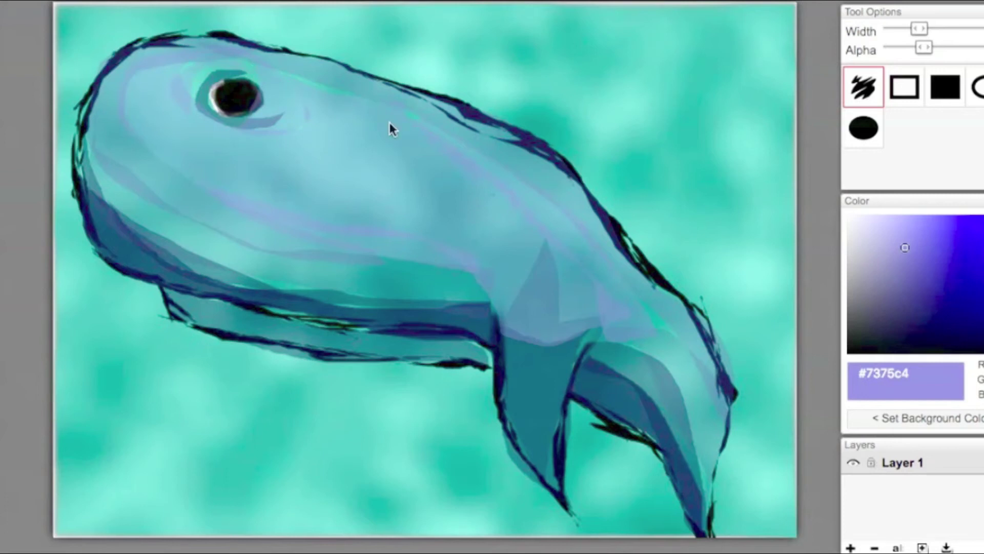
Step: Tint the lower front of the head and the lower jaw with translucent violet-blue #5255cd
click(931, 243)
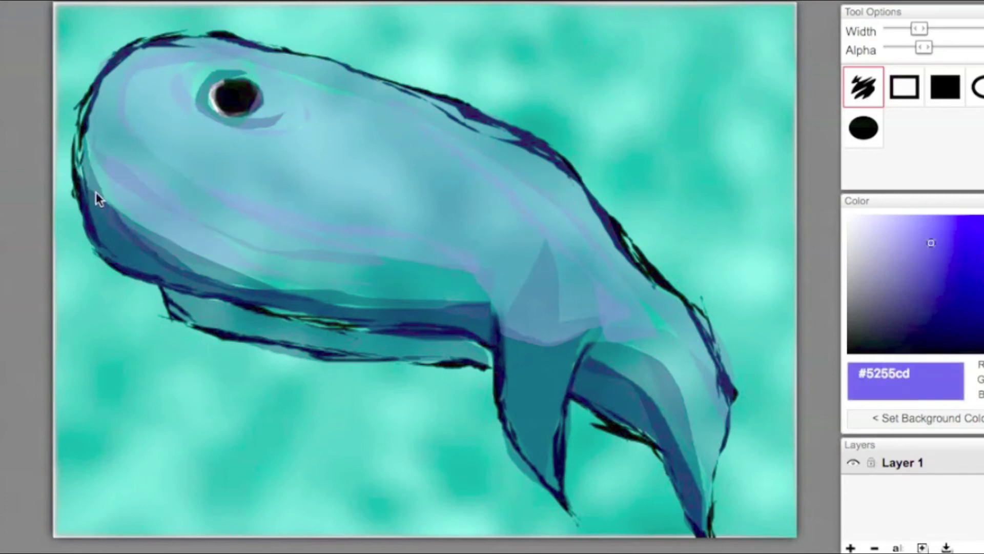
drag(94, 195, 156, 253)
drag(475, 351, 172, 282)
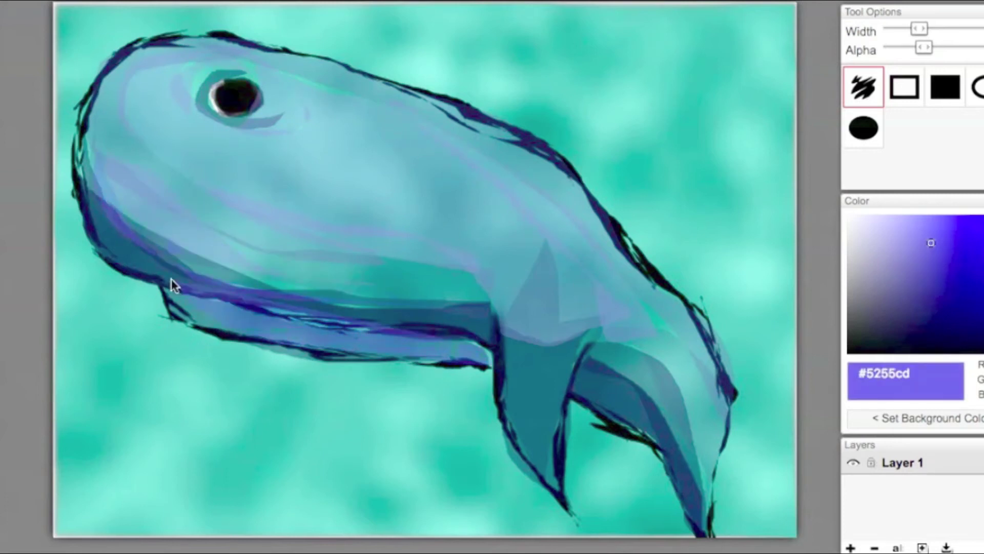
Step: Raise the brush opacity and paint a lavender #7a7ded highlight along the lower jaw
click(915, 224)
drag(940, 51, 949, 48)
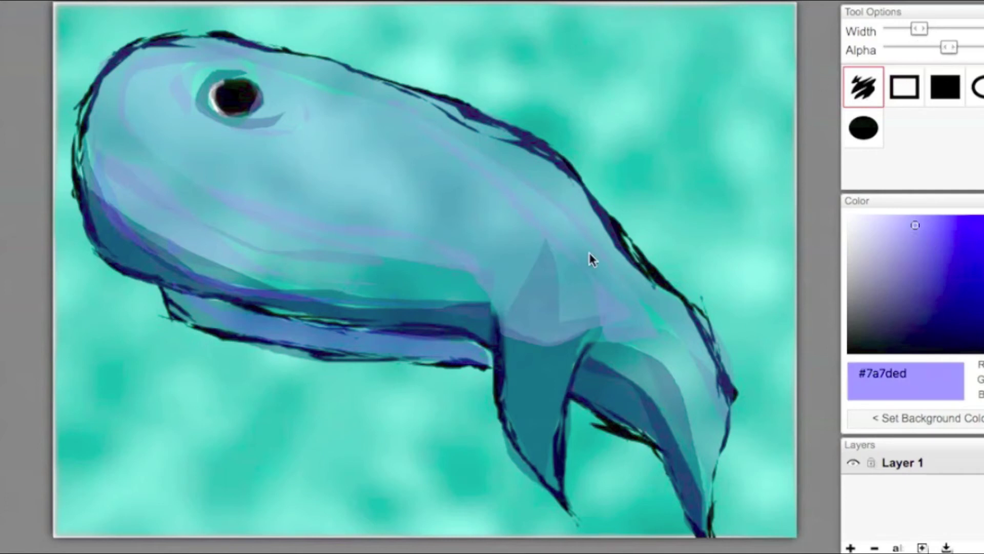
drag(463, 353, 259, 315)
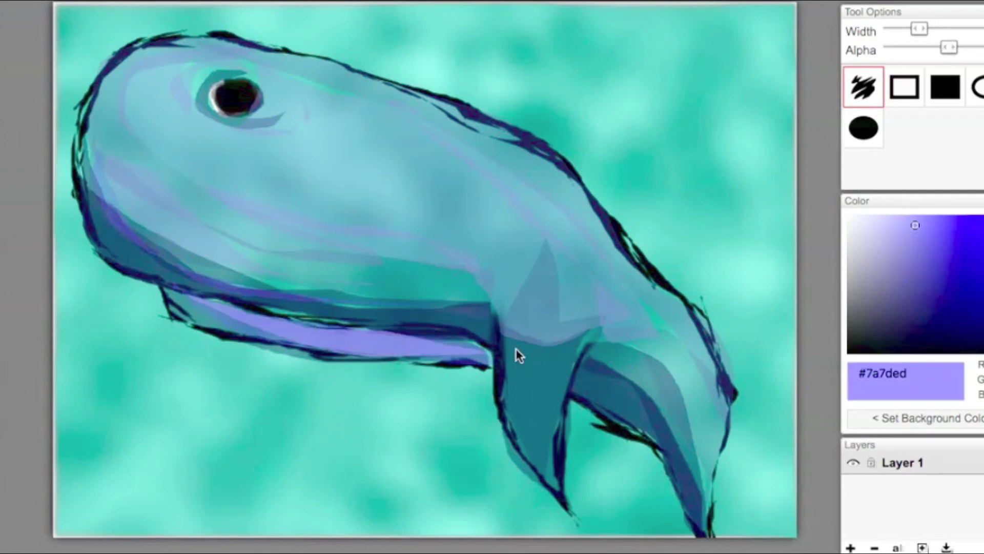
Step: Paint lavender #7a7ded highlights down the flipper and tail, and shade the lower head, jaw, flipper and tail edges with #101128
drag(505, 330, 552, 474)
drag(575, 387, 693, 499)
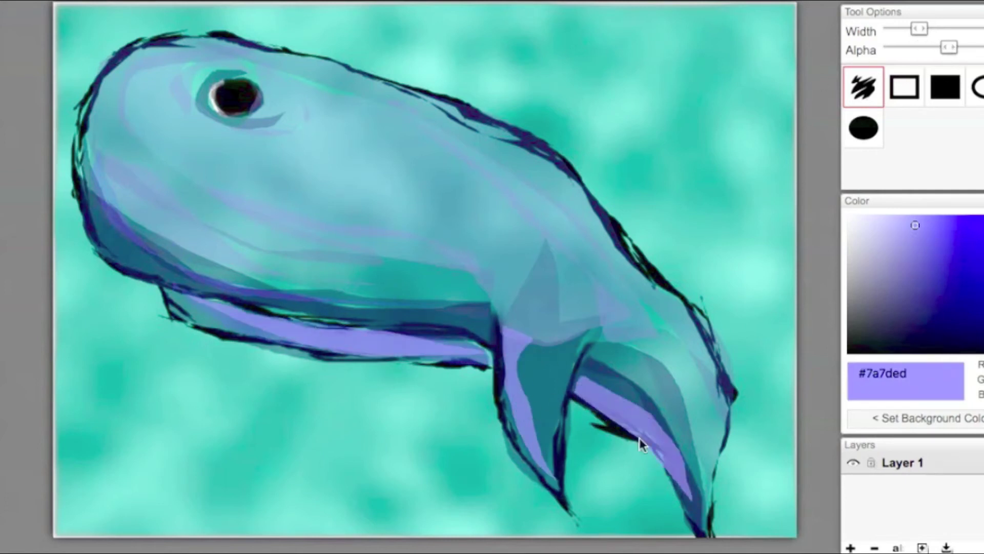
click(930, 333)
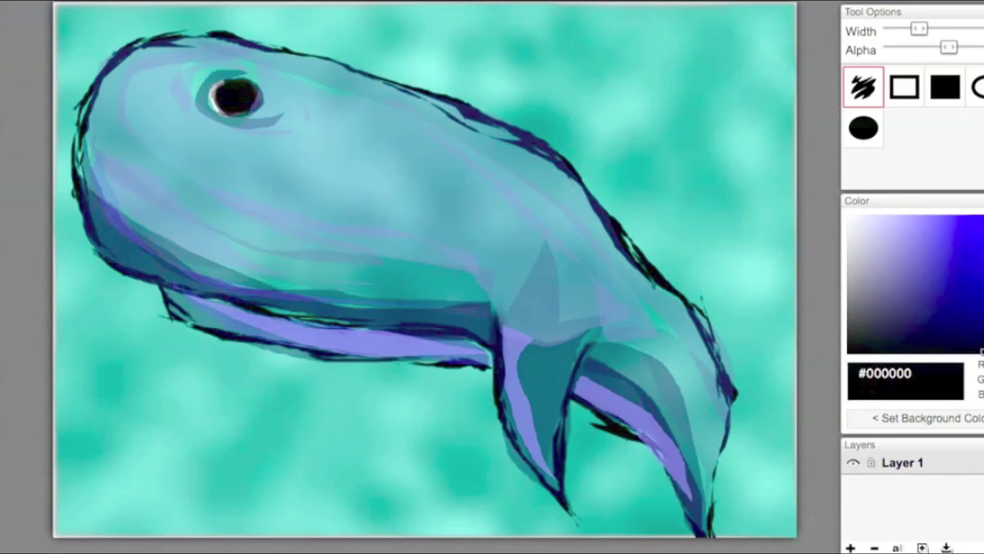
mouse_move(193, 306)
mouse_down()
mouse_move(417, 363)
mouse_move(165, 288)
mouse_up()
mouse_move(82, 196)
mouse_down()
mouse_move(209, 299)
mouse_move(98, 229)
mouse_move(86, 177)
mouse_up()
drag(498, 320, 540, 454)
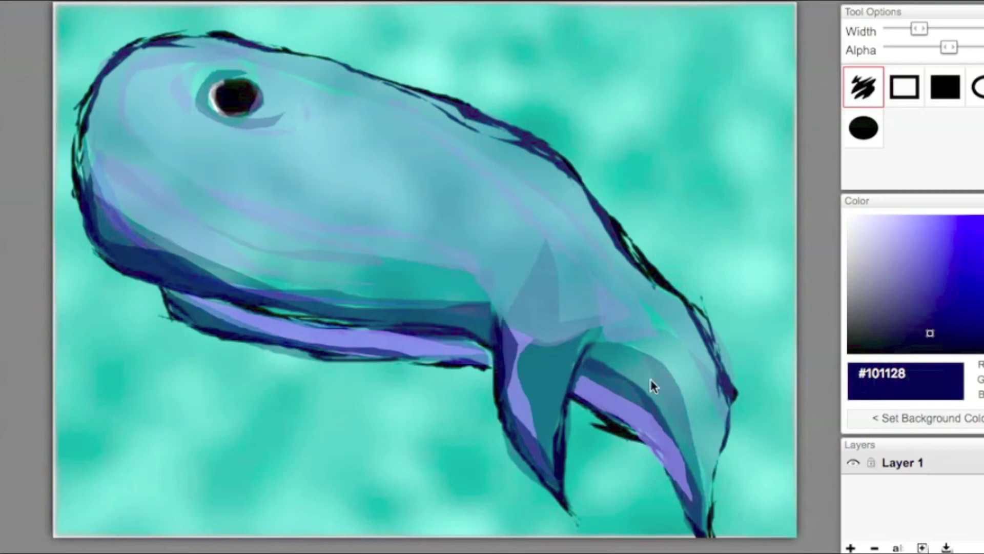
drag(571, 388, 680, 501)
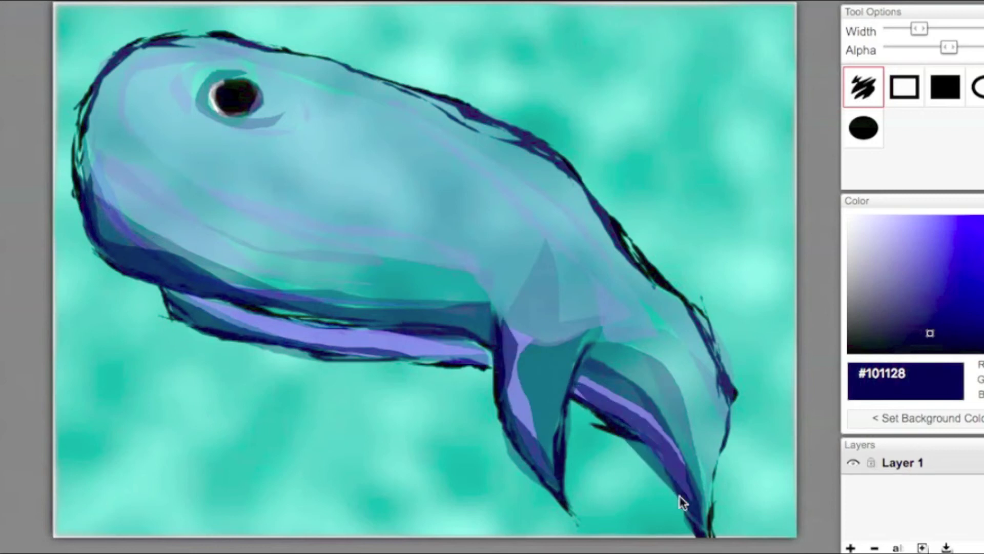
Step: Add a #7679ef highlight along the lower snout and darken the lower jaw, flipper and tail undersides with #00011f
click(917, 224)
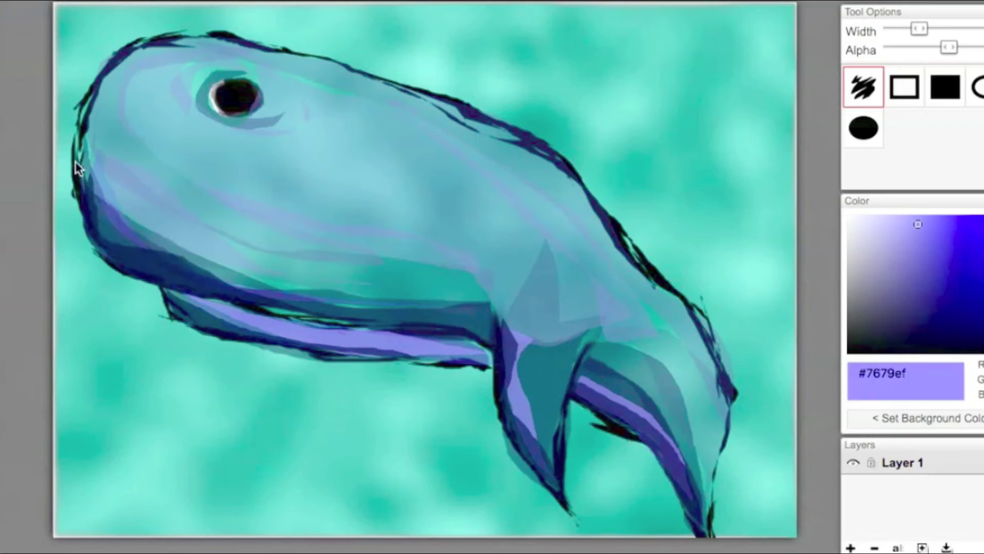
mouse_move(76, 168)
mouse_down()
mouse_move(272, 281)
mouse_move(105, 235)
mouse_up()
click(981, 337)
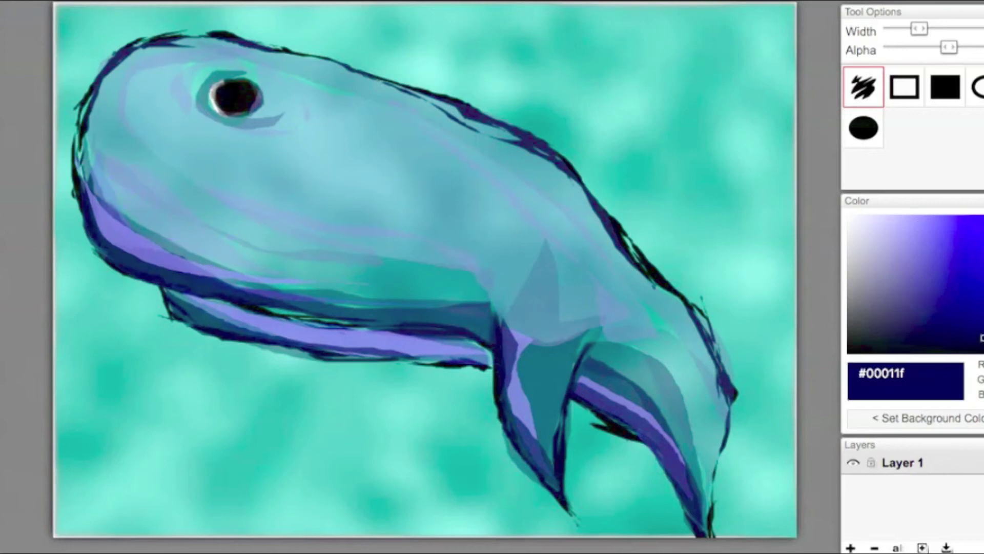
mouse_move(166, 291)
mouse_down()
mouse_move(224, 336)
mouse_move(165, 303)
mouse_up()
mouse_move(489, 344)
mouse_down()
mouse_move(542, 460)
mouse_move(523, 326)
mouse_up()
drag(619, 417, 600, 421)
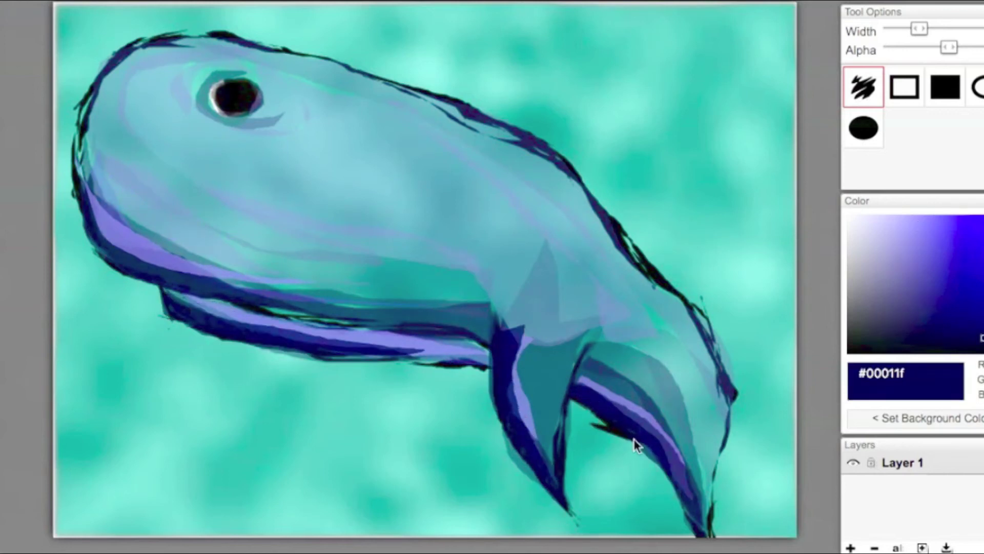
Step: Shade the top of the head with #1d1e4b and paint a fainter, lighter purple band beneath it down toward the snout
click(933, 313)
mouse_move(109, 62)
mouse_down()
mouse_move(164, 66)
mouse_move(225, 48)
mouse_move(136, 81)
mouse_up()
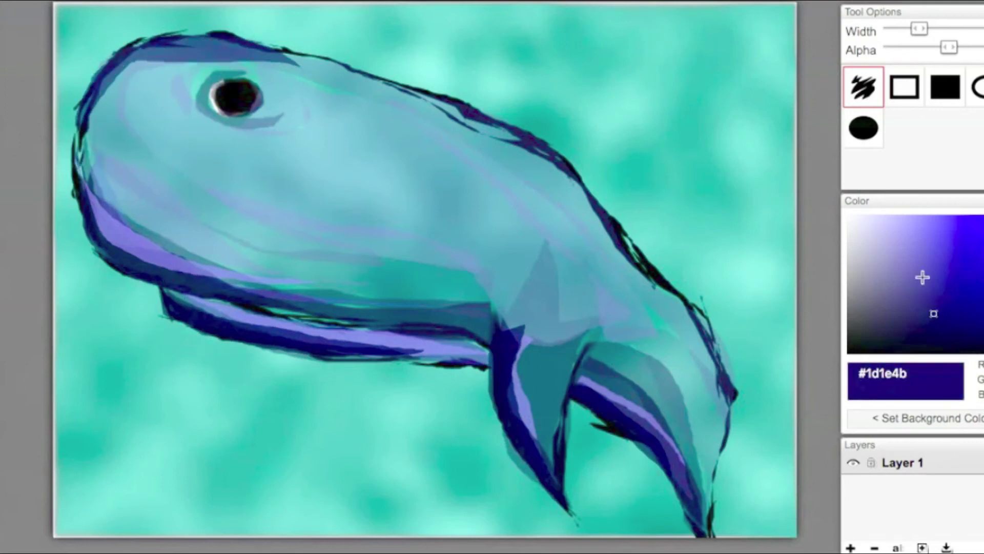
click(910, 267)
drag(949, 47, 934, 47)
mouse_move(313, 64)
mouse_down()
mouse_move(123, 78)
mouse_move(95, 173)
mouse_up()
Step: Paint a slanted eye on the front of the head with a translucent black shadow, an opaque black lower edge and a #0007ff fill
click(981, 352)
drag(131, 144, 346, 229)
drag(934, 47, 982, 48)
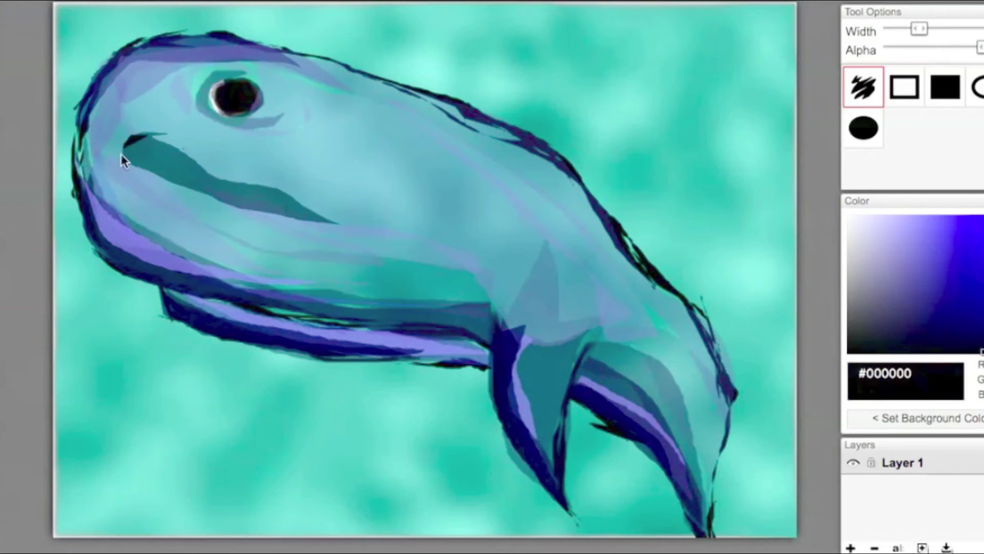
drag(121, 154, 302, 211)
drag(971, 286, 980, 215)
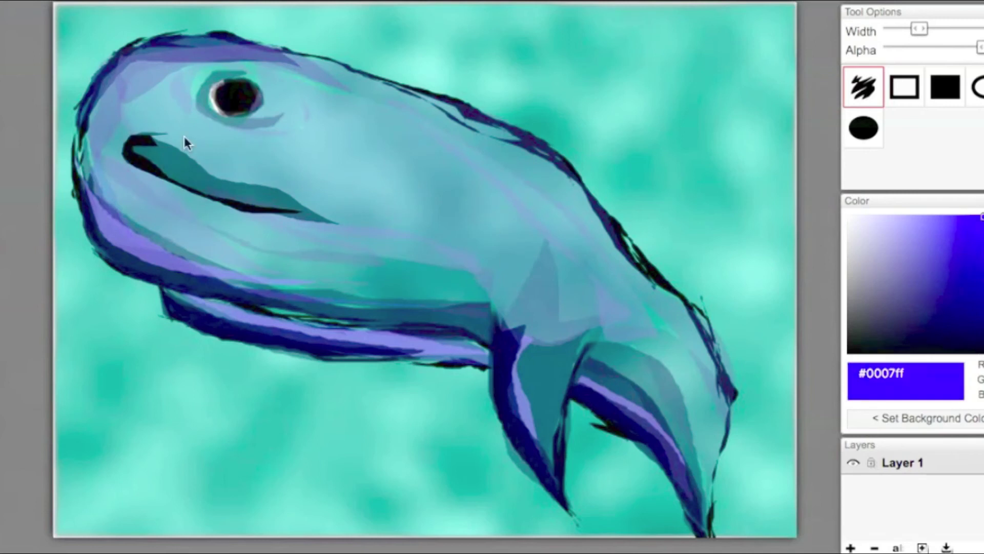
drag(165, 175, 147, 150)
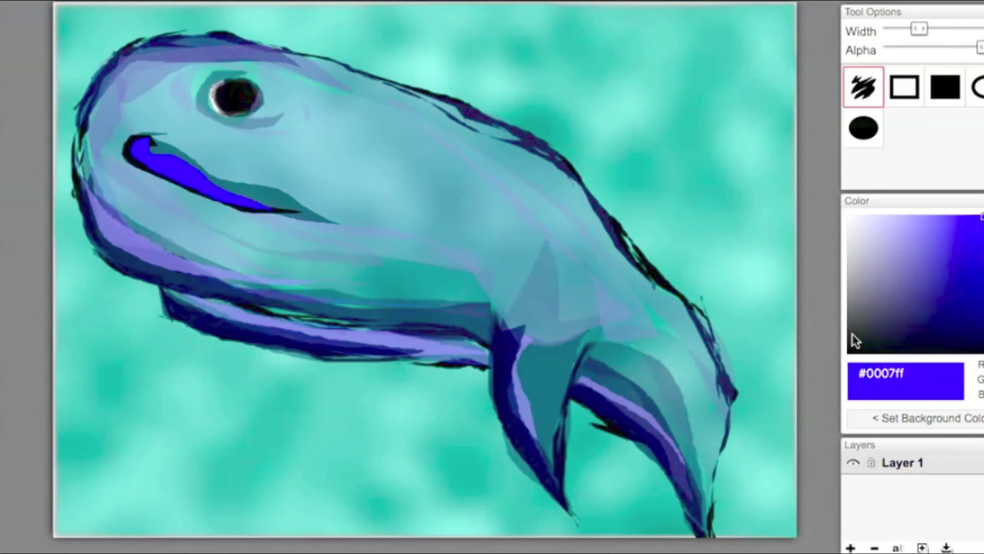
Step: Paint a matching slanted eye at mid-body with a translucent black shadow, an opaque black shape and a #0007ff fill
click(951, 46)
click(981, 352)
drag(409, 211, 613, 310)
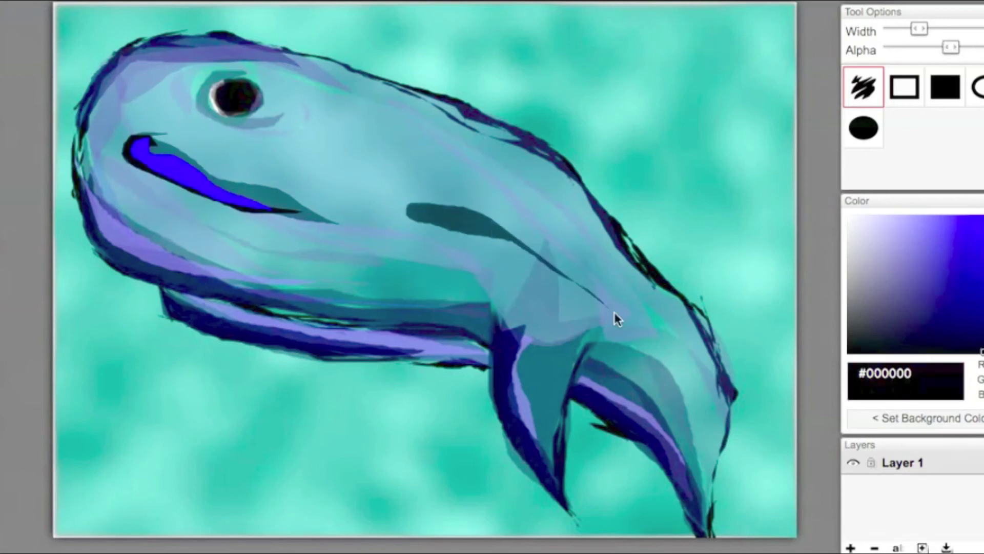
drag(951, 48, 980, 47)
drag(413, 210, 584, 285)
click(981, 217)
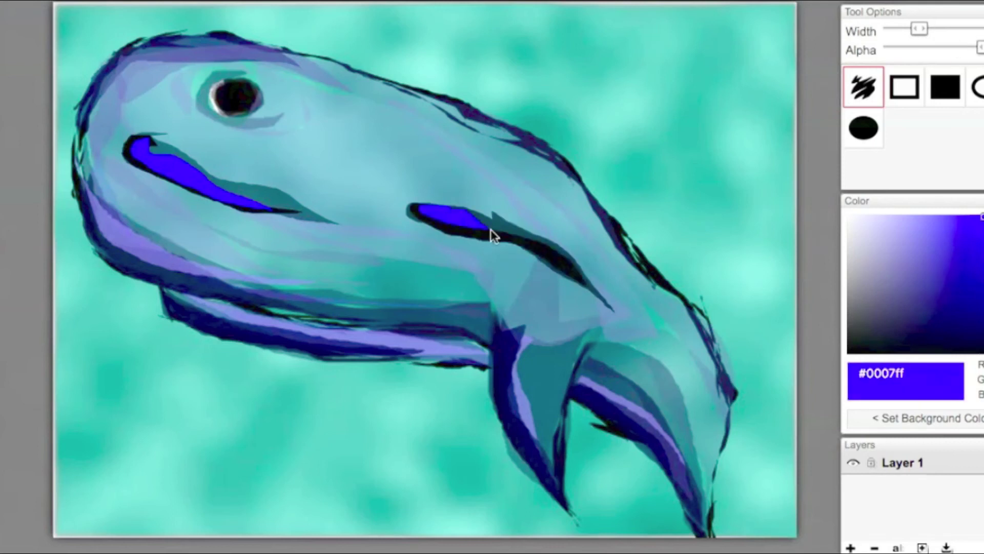
Step: Fill the front part of both slanted eyes with white #ffffff
click(849, 217)
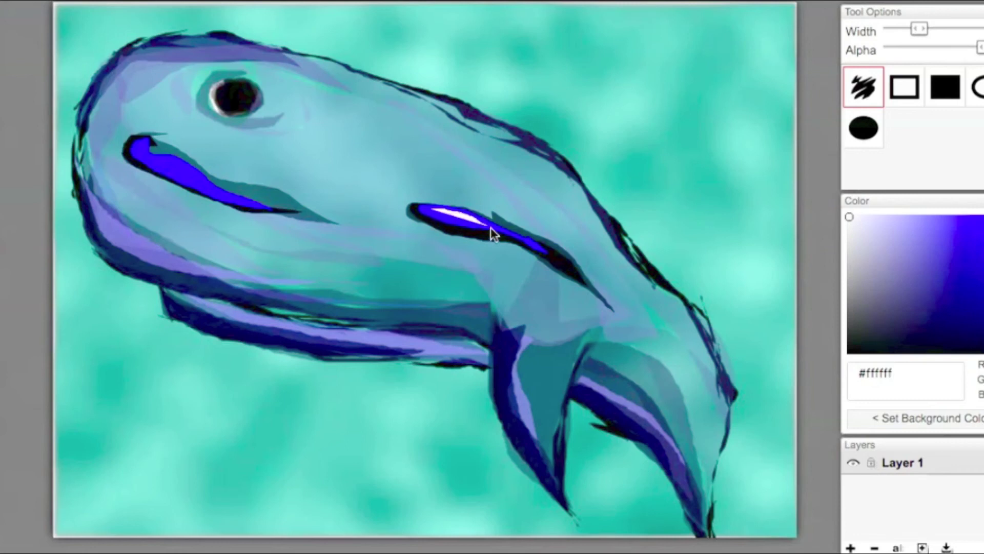
drag(491, 234, 421, 213)
drag(137, 141, 166, 152)
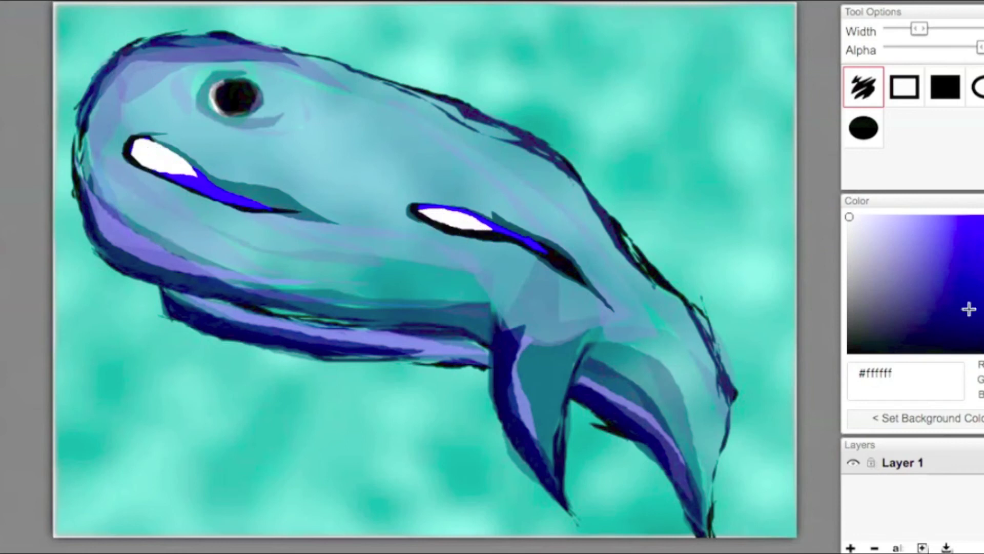
Step: Place a filled black ellipse as the pupil in each of the two slanted eyes
drag(968, 309, 980, 353)
click(864, 128)
drag(446, 211, 467, 230)
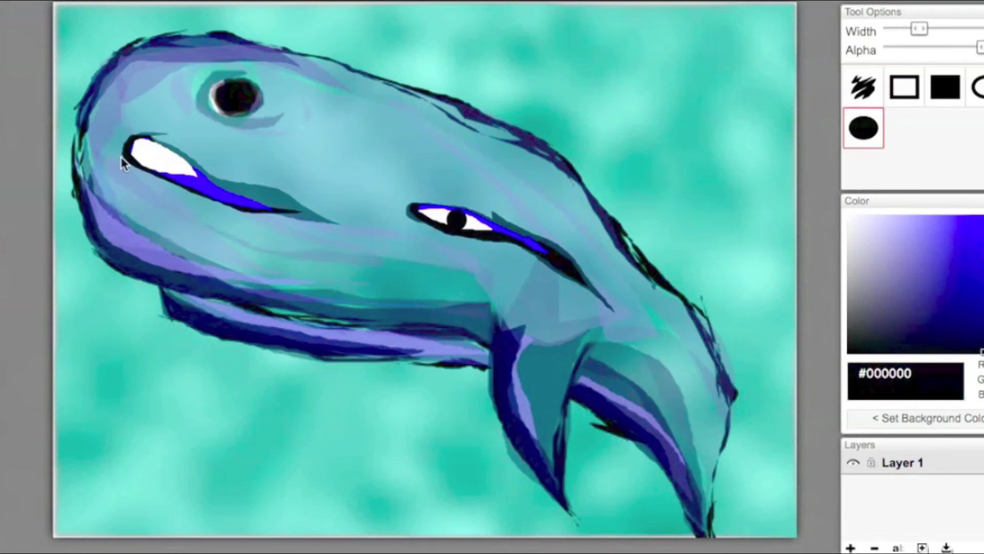
drag(160, 170, 134, 137)
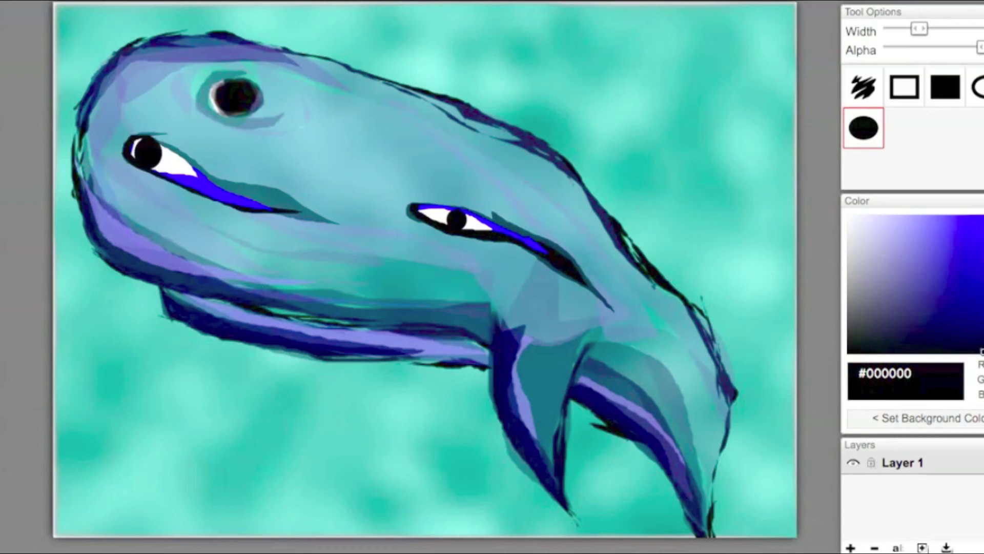
Step: Lower the opacity and place a smaller #ff0000 filled ellipse over each black pupil
click(983, 218)
drag(945, 231, 983, 215)
click(937, 48)
drag(448, 209, 463, 226)
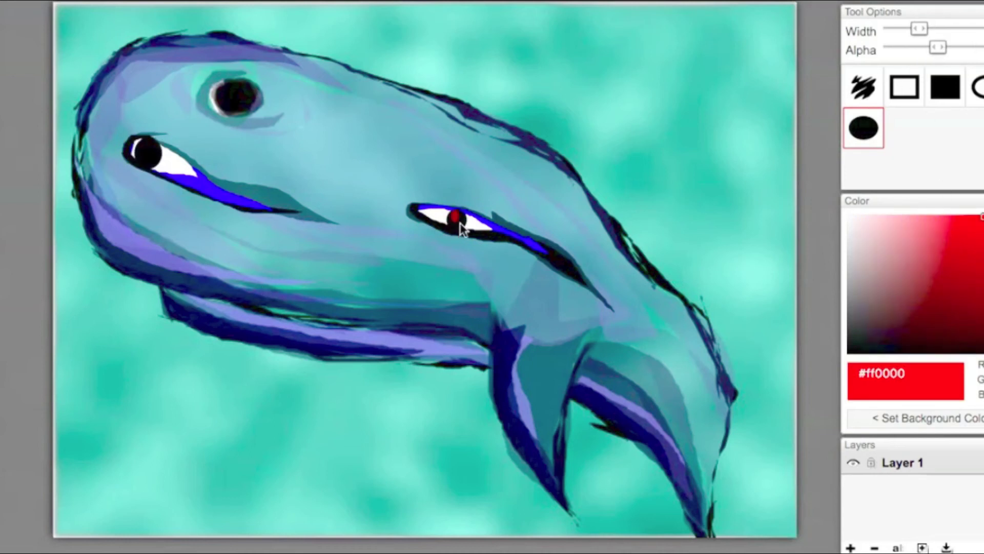
drag(134, 138, 161, 168)
Step: Add small translucent white ellipse highlights to both red pupils and brush opaque white over the round eye above
click(850, 217)
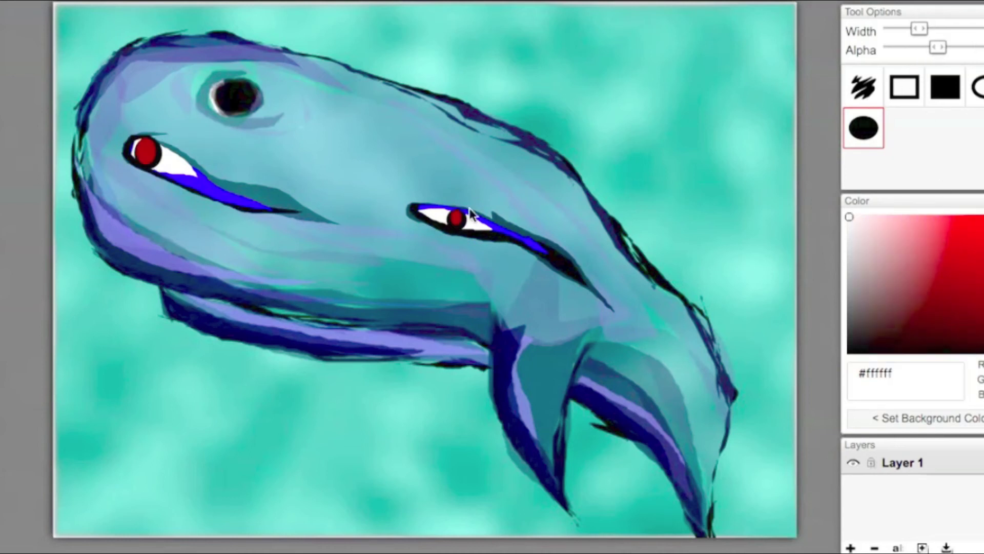
drag(453, 216, 459, 222)
drag(140, 142, 150, 154)
click(863, 86)
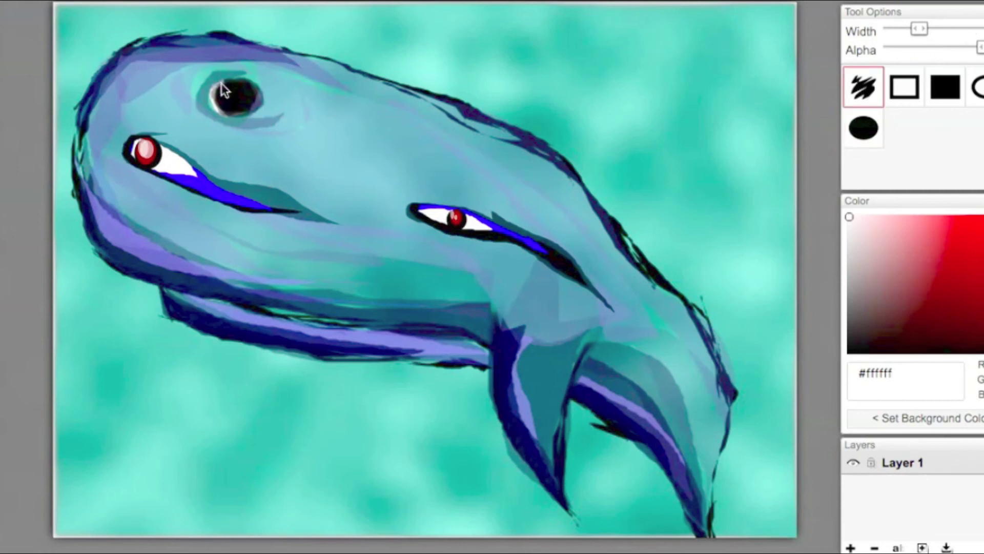
drag(222, 88, 212, 101)
Step: Thicken the whale's outline in black along the upper back and the rear edge of the tail
click(982, 351)
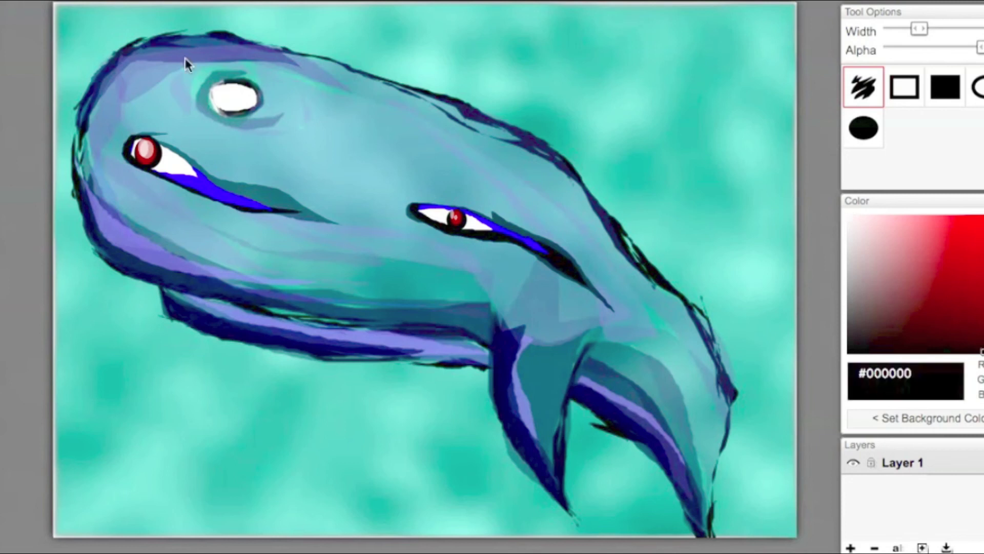
mouse_move(231, 35)
mouse_down()
mouse_move(504, 123)
mouse_move(402, 84)
mouse_up()
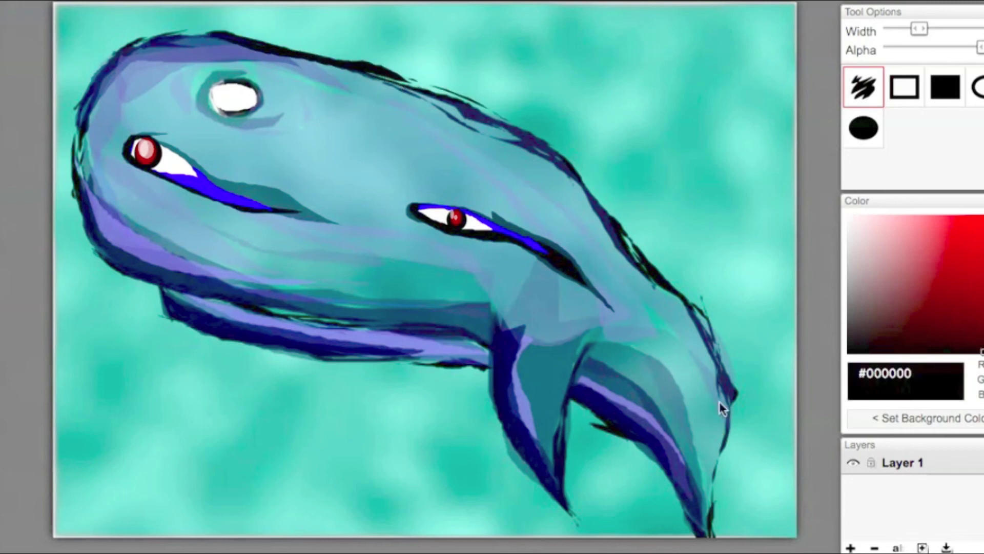
drag(730, 429, 710, 523)
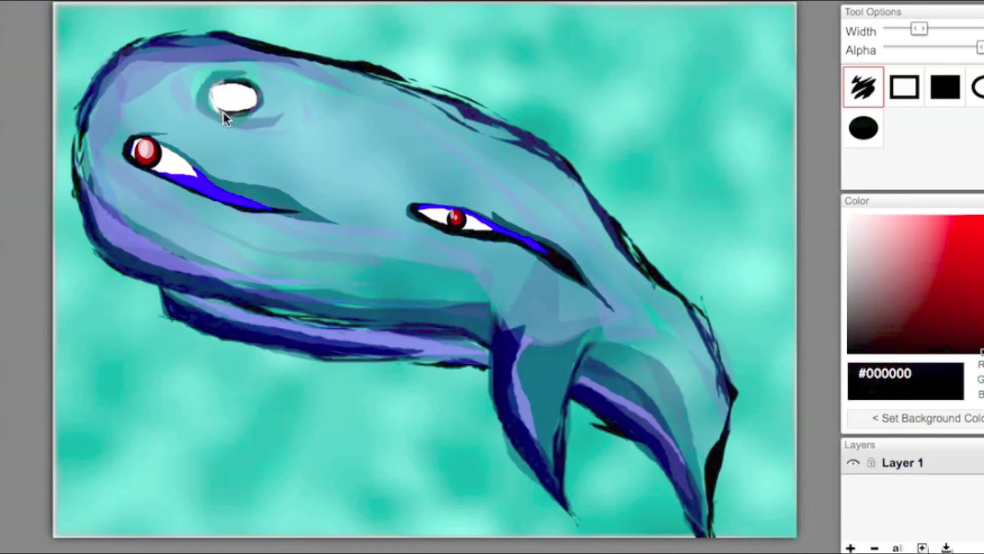
Step: Paint translucent #66a3d7 wavy water streaks in the background below the jaw and above the whale's back
click(921, 238)
mouse_move(77, 323)
mouse_down()
mouse_move(380, 416)
mouse_move(431, 482)
mouse_up()
key(ctrl+z)
click(936, 48)
mouse_move(66, 317)
mouse_down()
mouse_move(312, 371)
mouse_move(428, 487)
mouse_up()
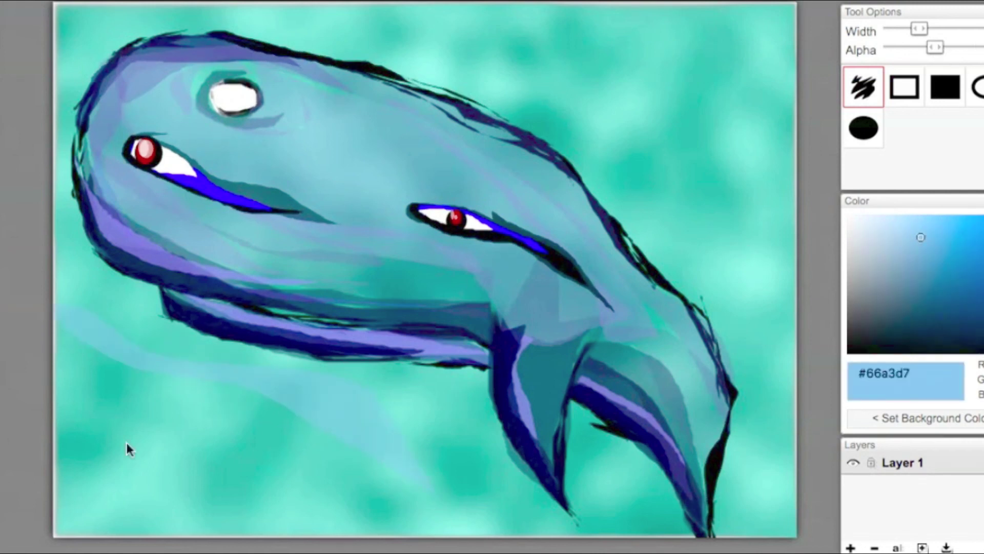
drag(64, 438, 279, 502)
drag(362, 18, 697, 133)
drag(618, 159, 792, 332)
drag(650, 28, 733, 66)
Step: Accent the background water streaks with thinner translucent #008bff strokes
click(982, 217)
drag(60, 312, 331, 454)
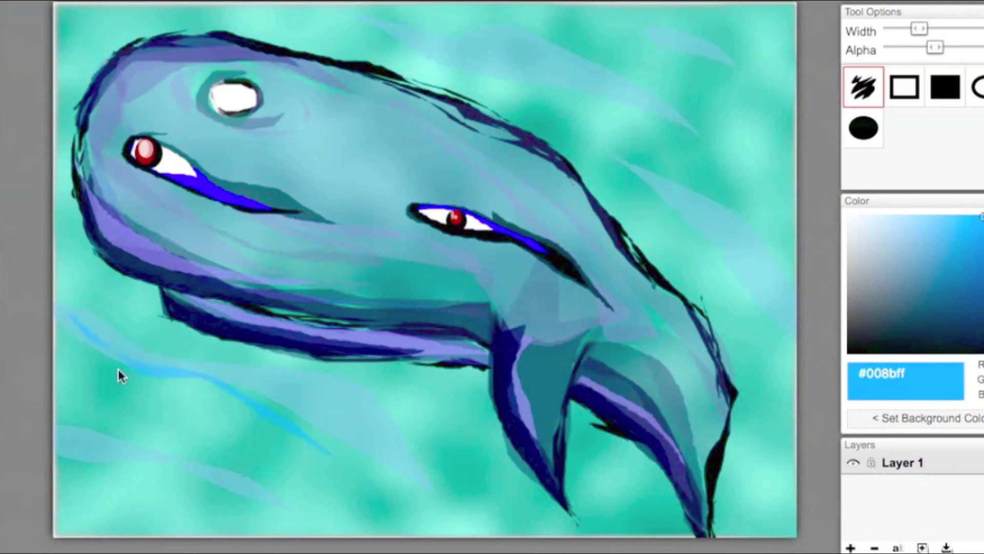
mouse_move(67, 448)
mouse_down()
mouse_move(221, 484)
mouse_move(283, 528)
mouse_up()
drag(471, 42, 383, 30)
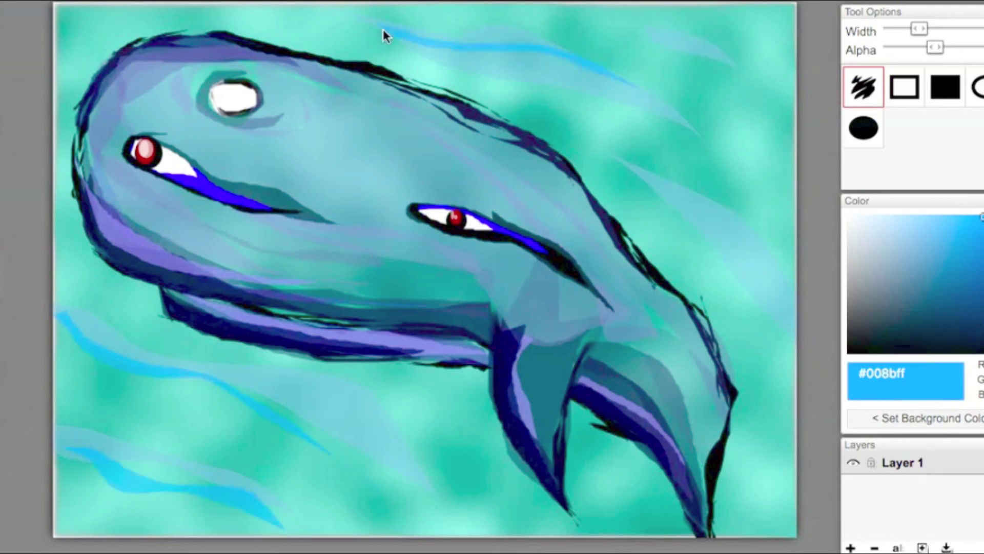
drag(607, 131, 793, 283)
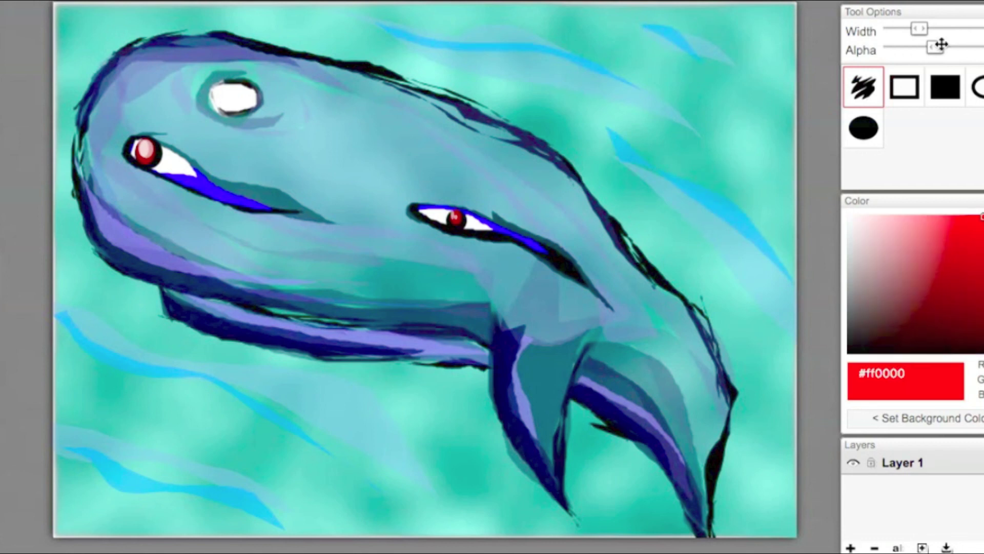
Step: Paint the round upper eye opaque red #ff0000 and mark it with a black cross of one horizontal and one vertical stroke
drag(936, 47, 980, 47)
click(983, 352)
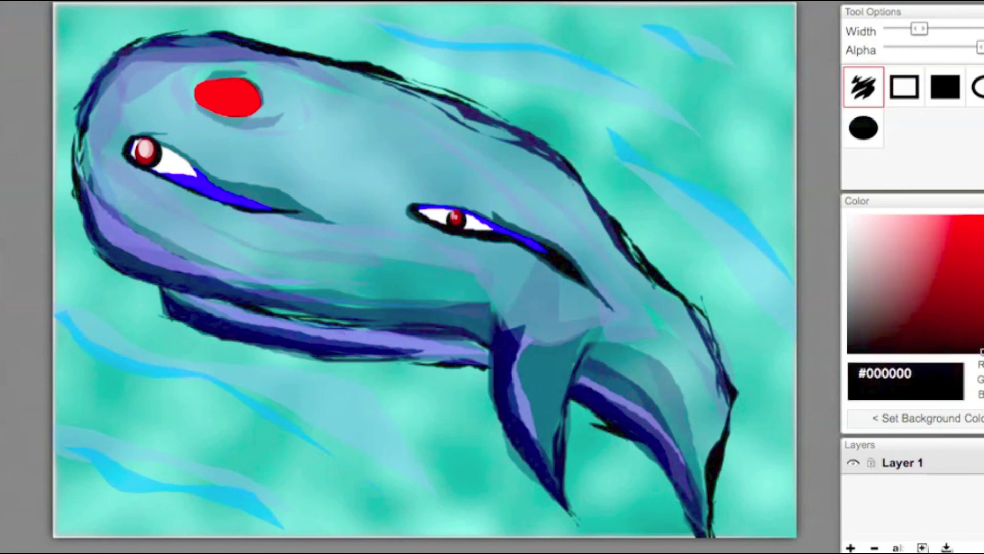
drag(281, 106, 175, 87)
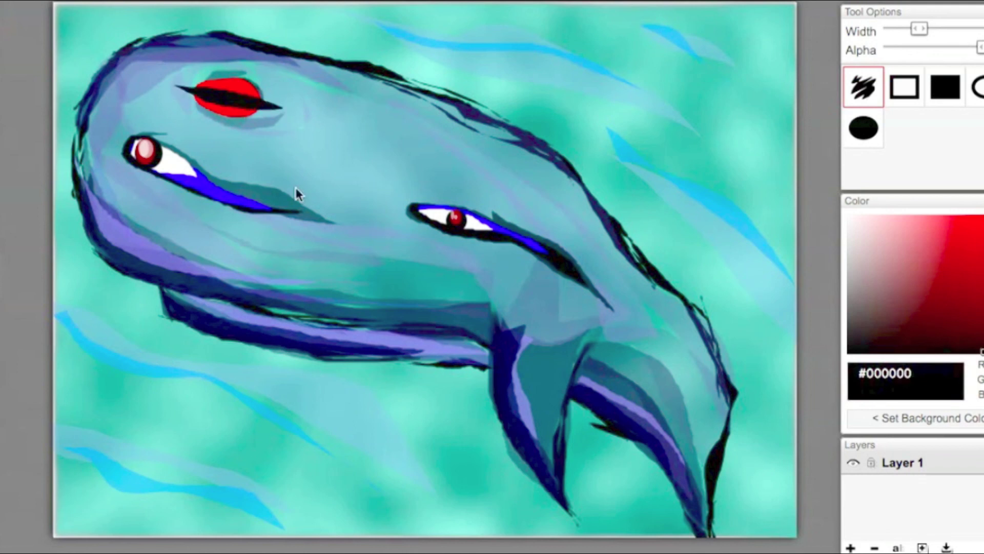
drag(232, 71, 214, 116)
key(ctrl+z)
drag(229, 67, 227, 121)
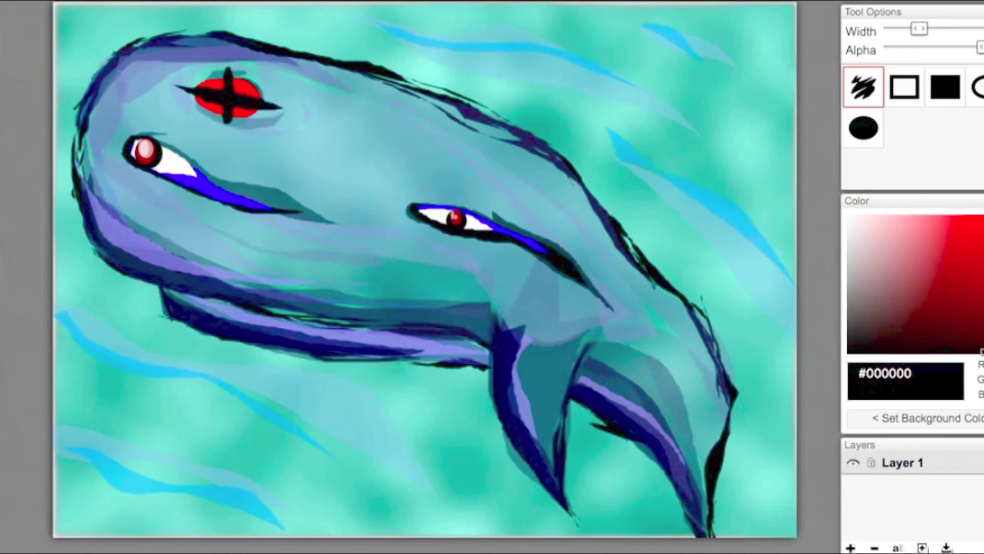
Step: Switch to a thin, opaque black line brush and sketch an upward arrow-like outline in the water below the jaw
key(b)
click(891, 28)
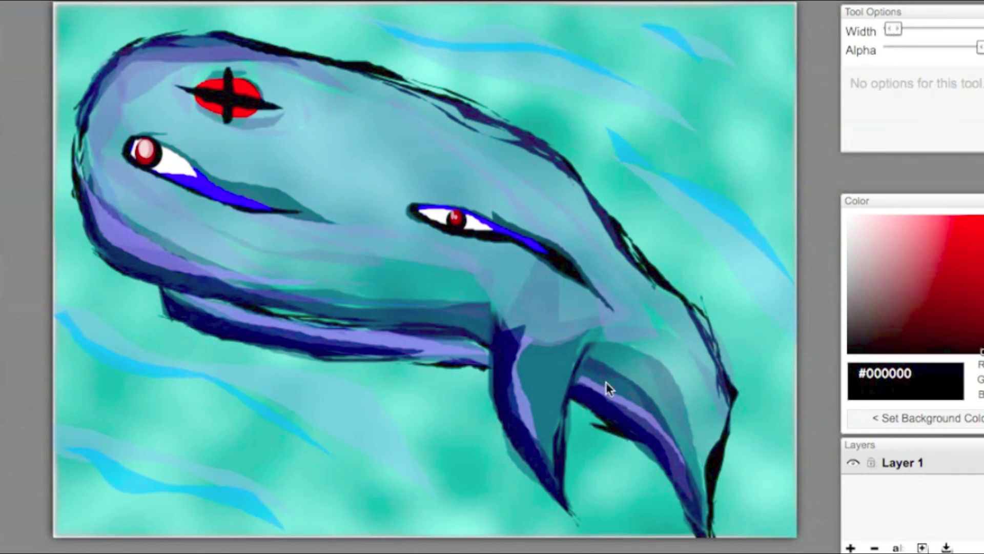
mouse_move(139, 390)
mouse_down()
mouse_move(149, 431)
mouse_move(139, 389)
mouse_move(151, 449)
mouse_move(140, 380)
mouse_up()
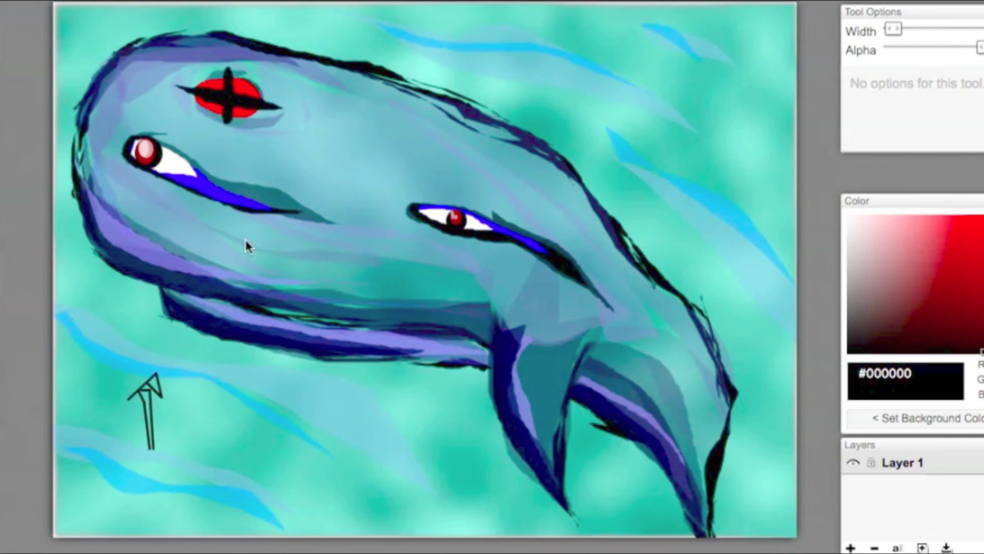